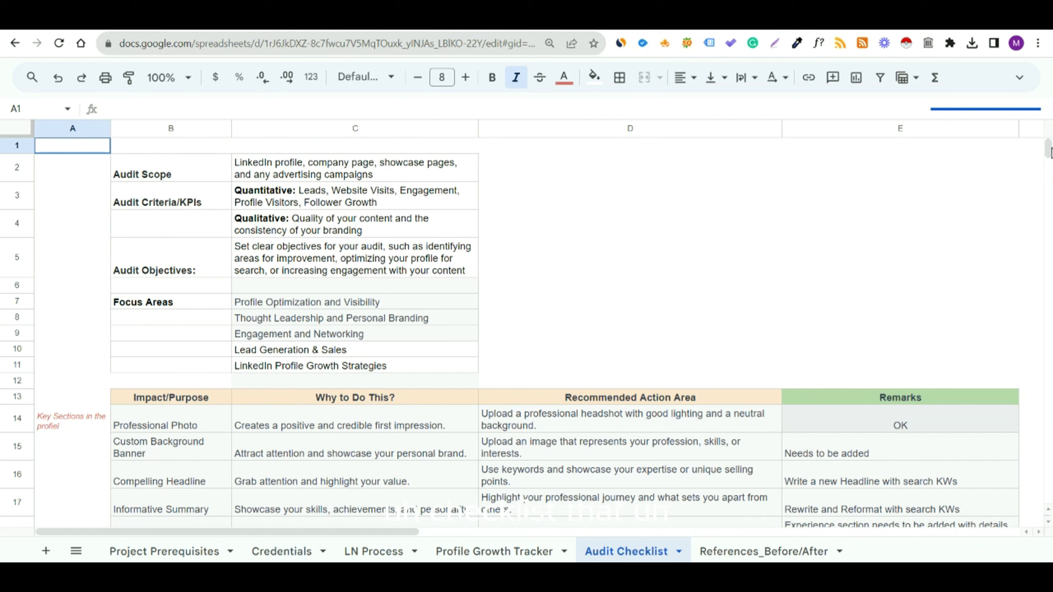
- Switch to the GCC logistics and supply chain leaders spreadsheet and rename it GCC_Logistics and SupplyChain Leaders
left_click_drag(1049, 160, 1049, 148)
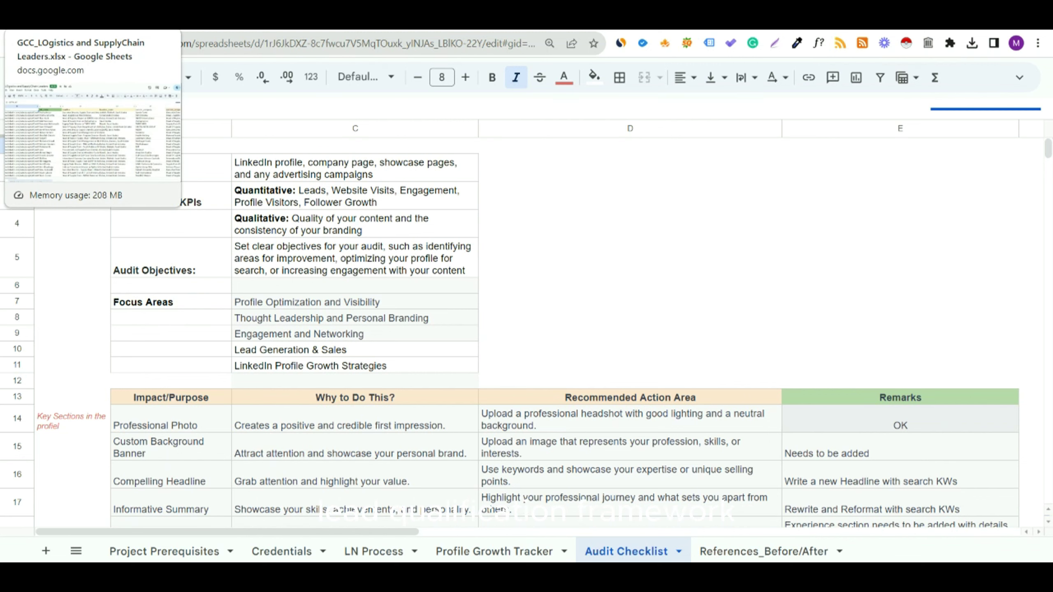
left_click(124, 23)
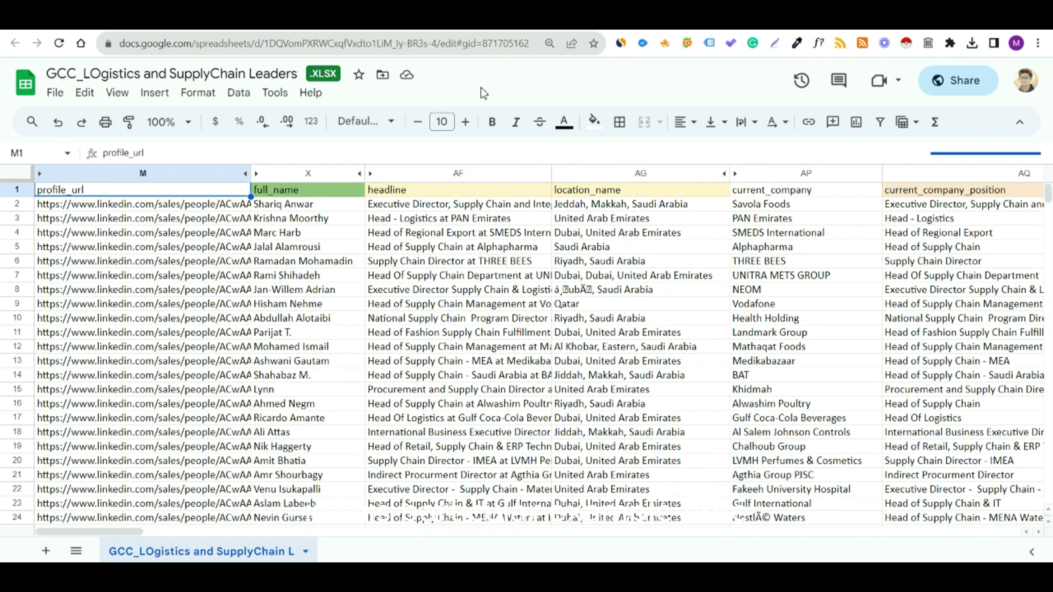
left_click(98, 74)
key("BackSpace")
type("o")
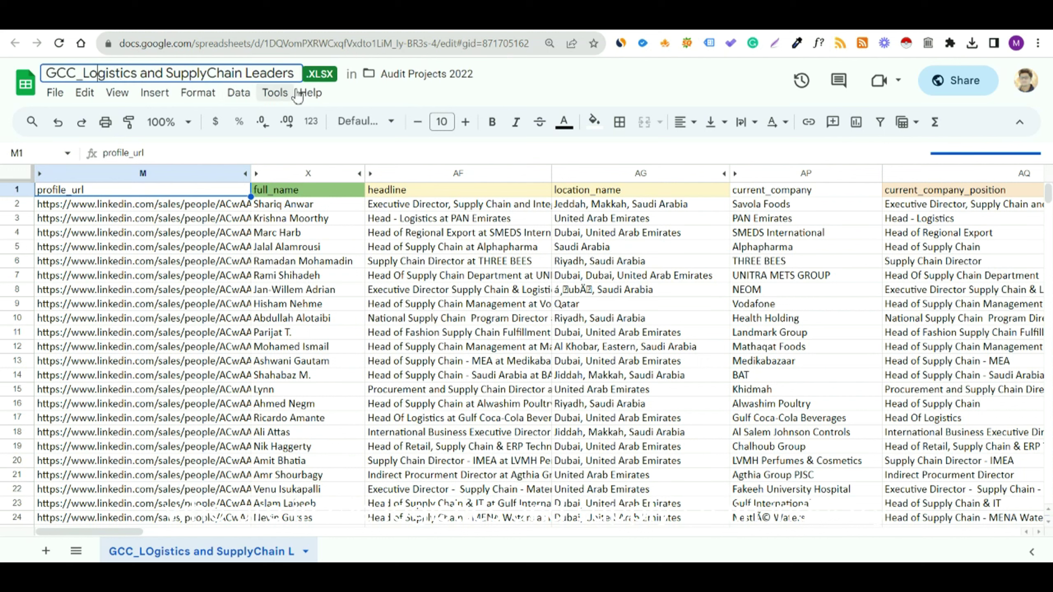
left_click(532, 84)
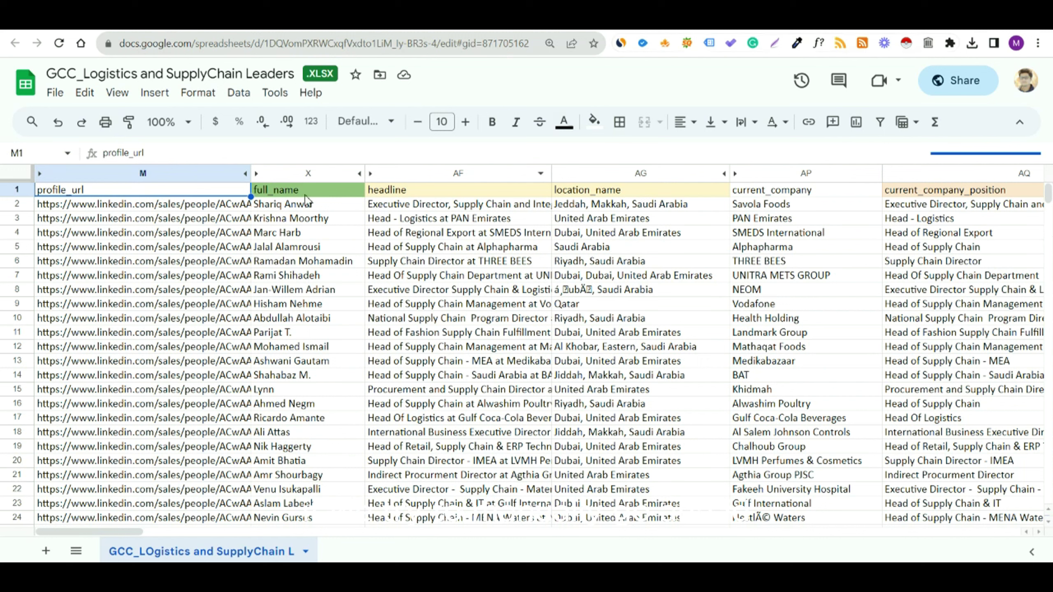
- Switch to Linked Helper and create a new campaign from the Invite and follow-up template
left_click(212, 205)
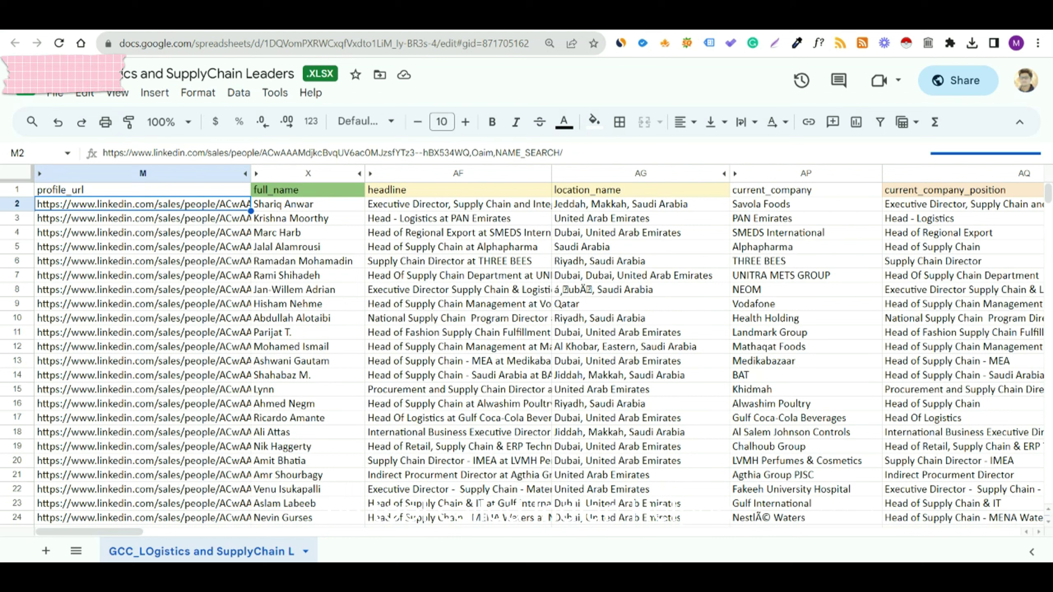
left_click(800, 522)
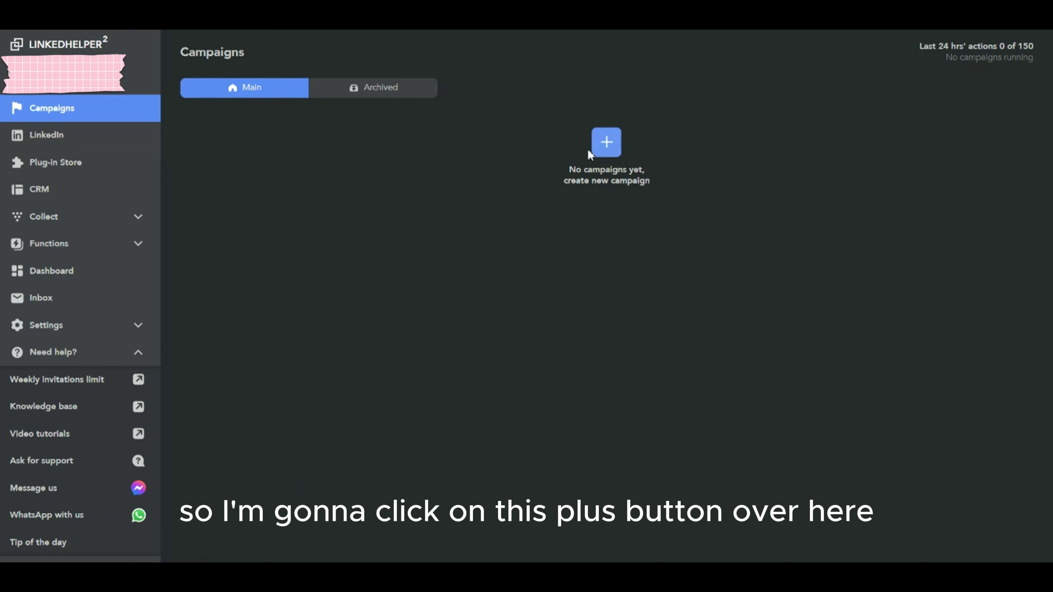
left_click(616, 150)
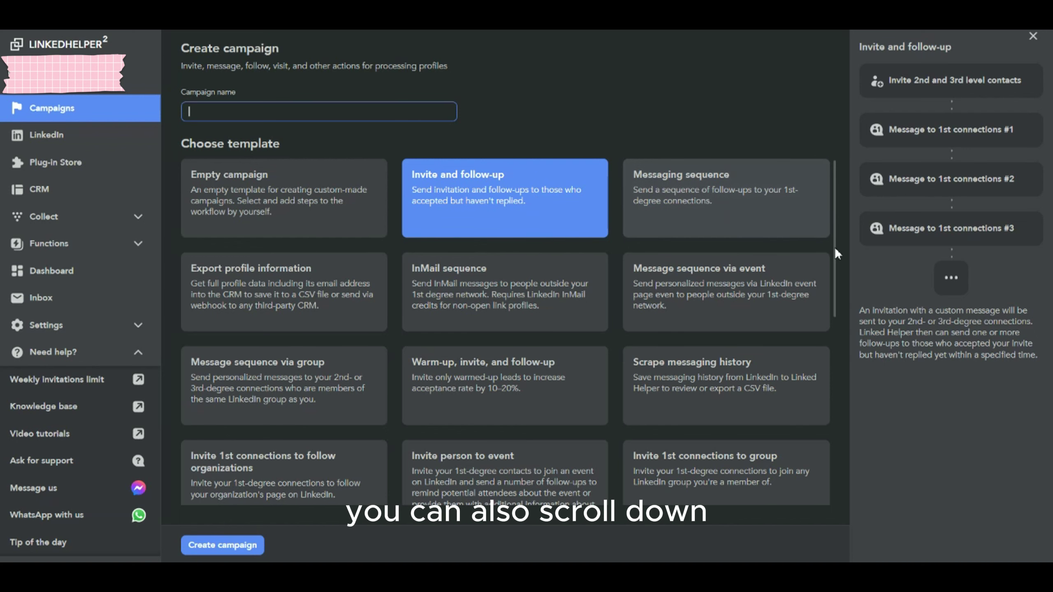
left_click_drag(836, 248, 842, 198)
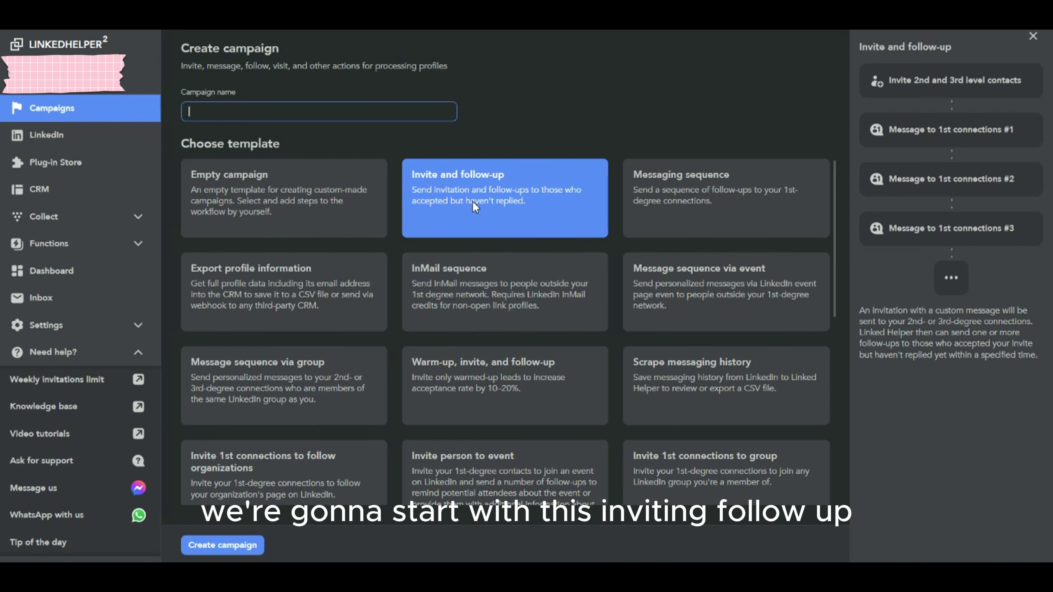
left_click(231, 548)
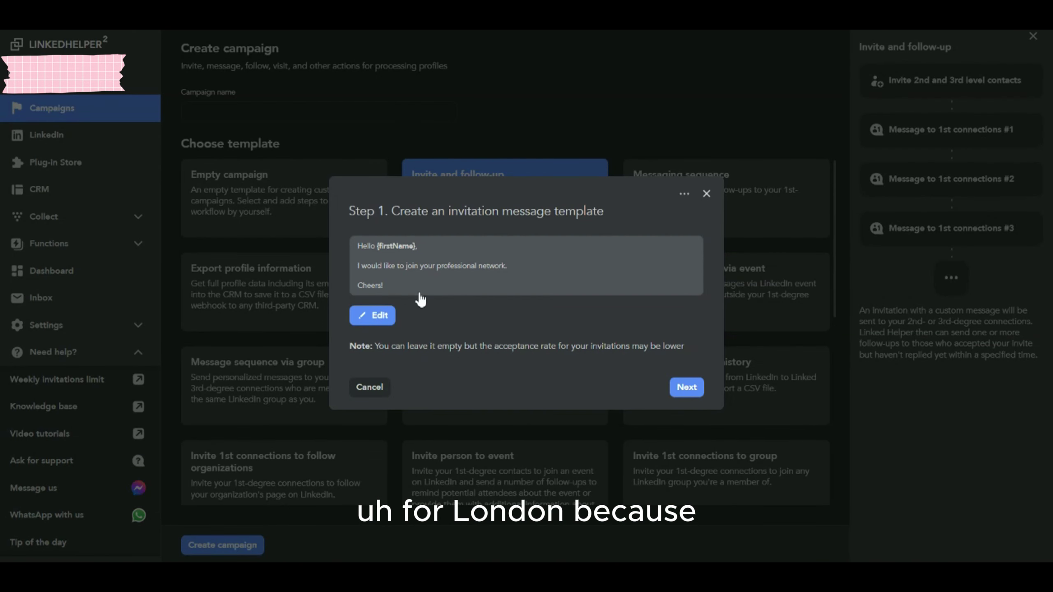
- Save the default invitation message and keep Wait until next week for the weekly invitation limit
left_click(421, 292)
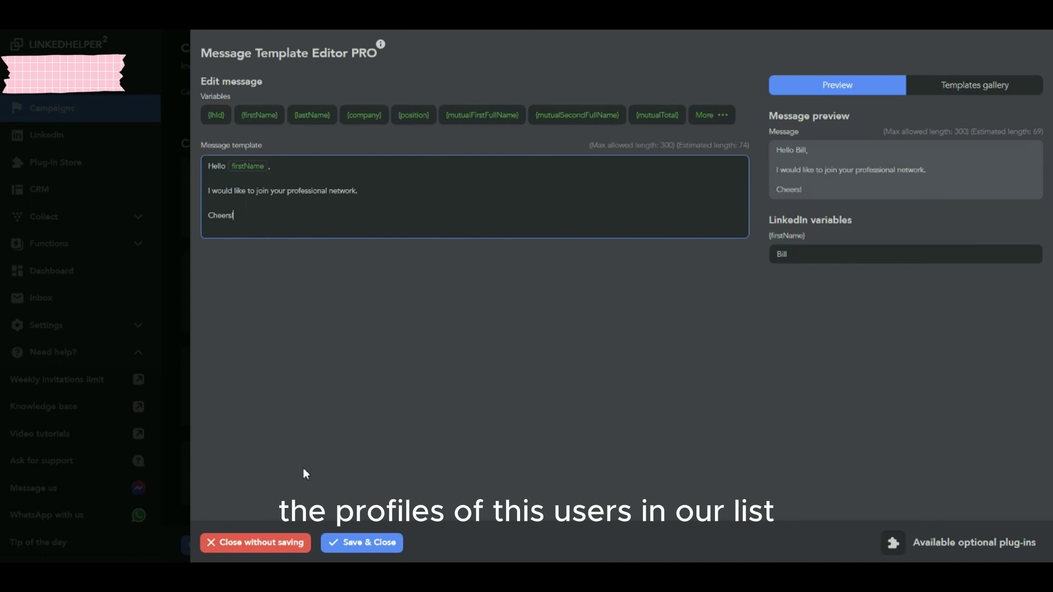
left_click(359, 544)
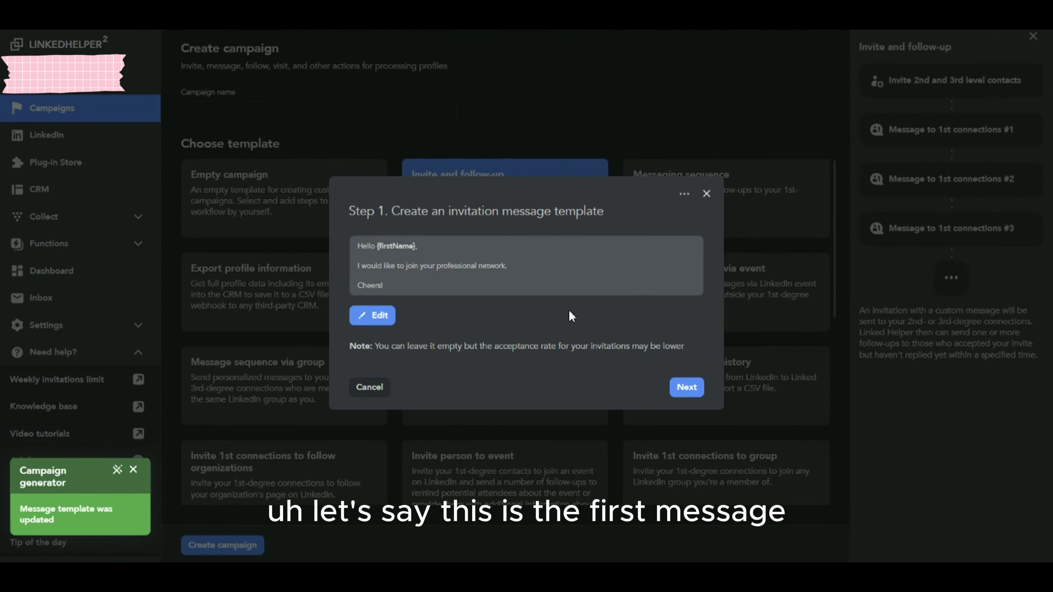
left_click(685, 390)
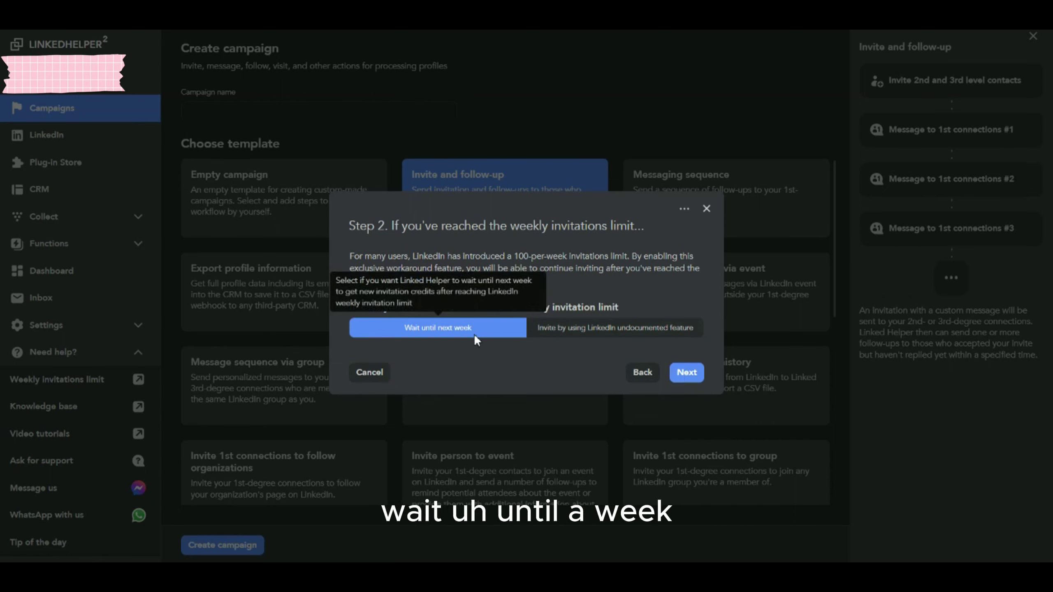
left_click(686, 372)
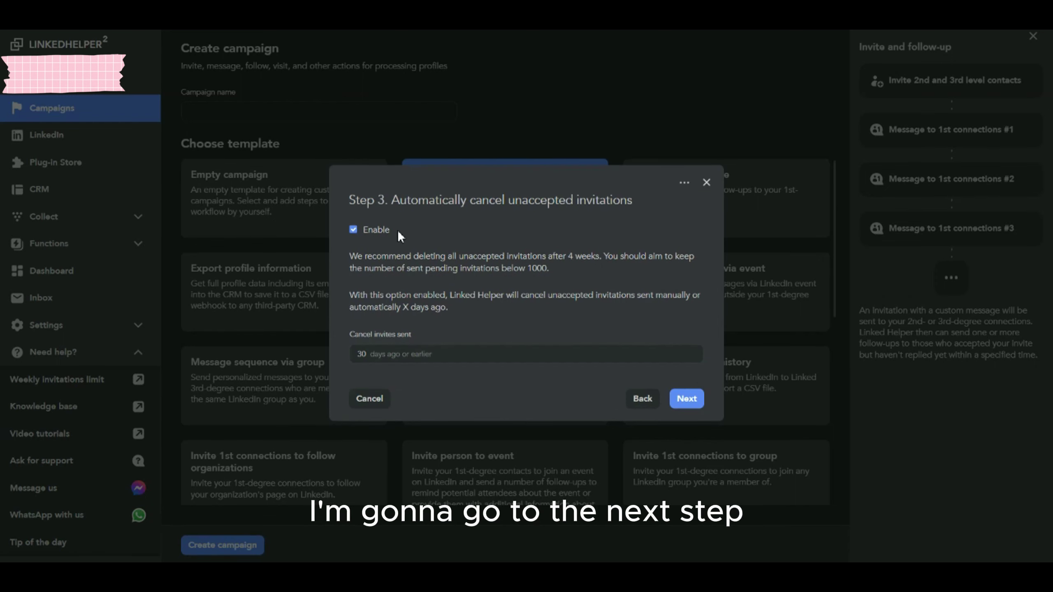
- Set unaccepted invitations to be cancelled automatically when sent 15 days ago or earlier
double_click(364, 355)
type("15")
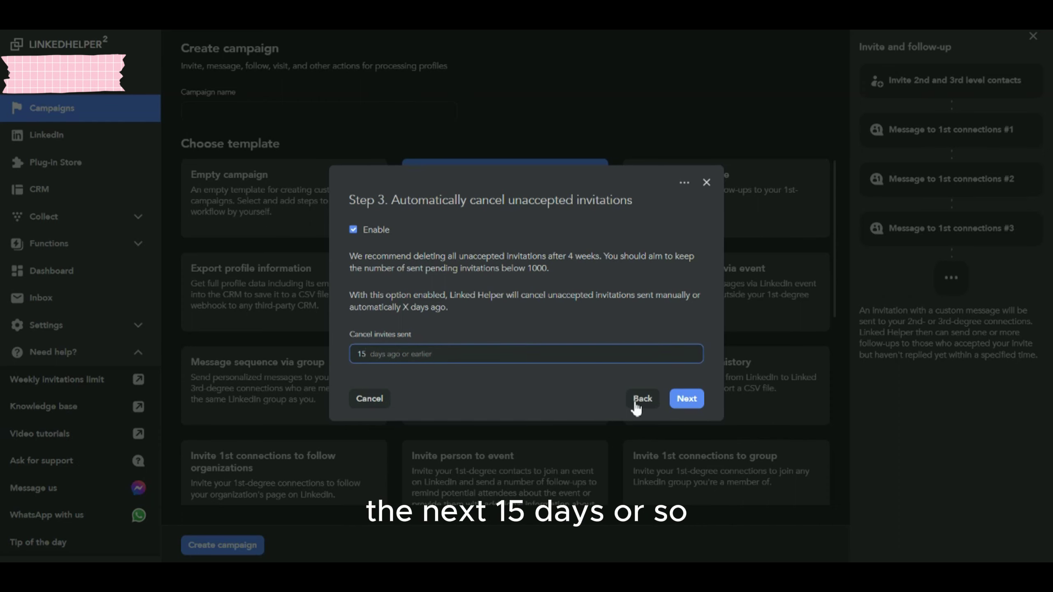
left_click(685, 399)
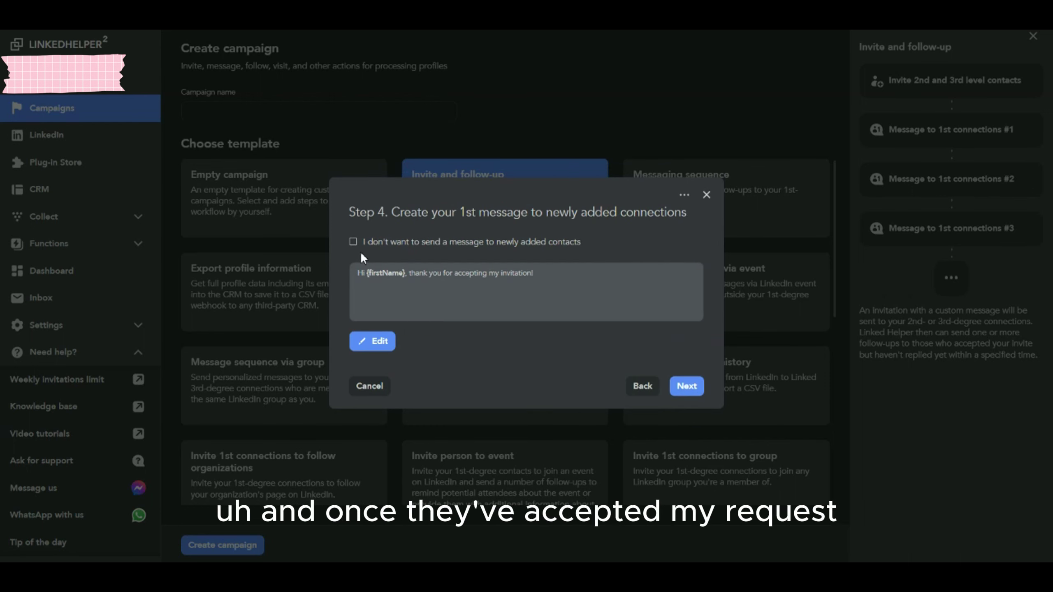
- Opt out of sending a message to newly added contacts and finish the campaign setup
left_click(353, 242)
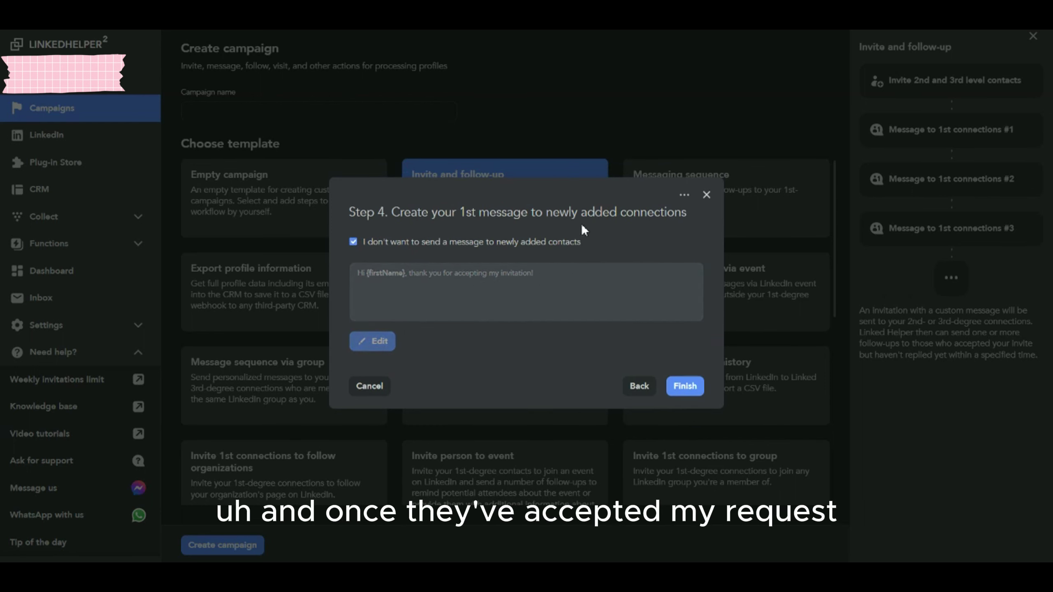
left_click(353, 242)
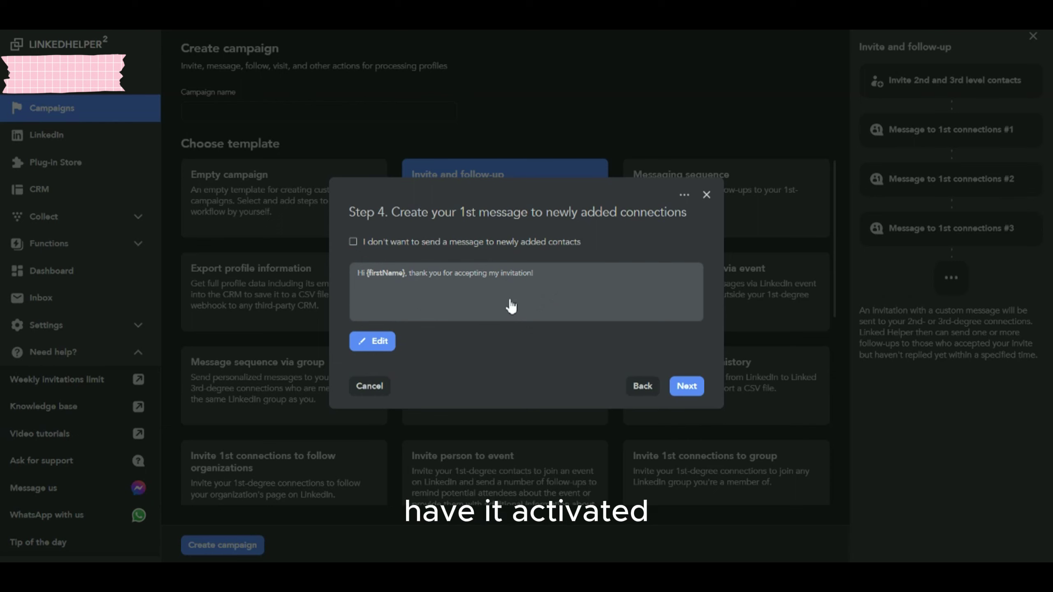
left_click(353, 242)
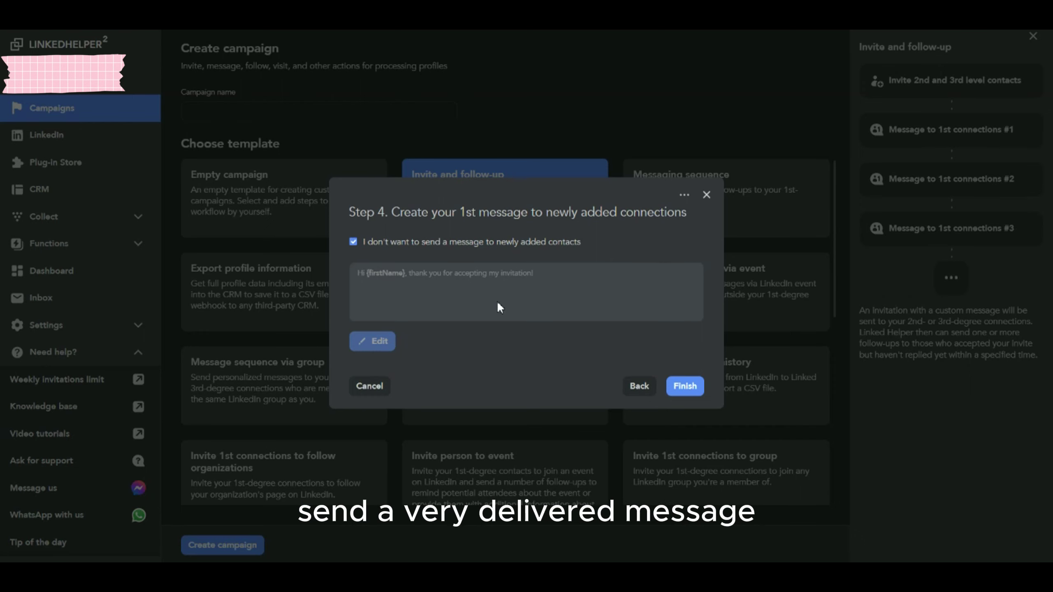
left_click(687, 384)
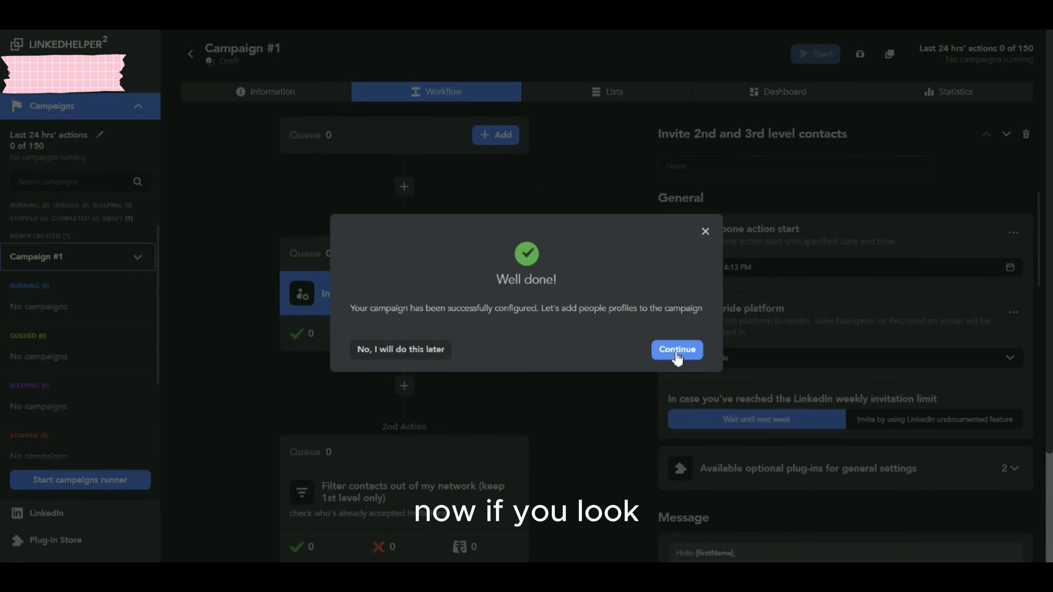
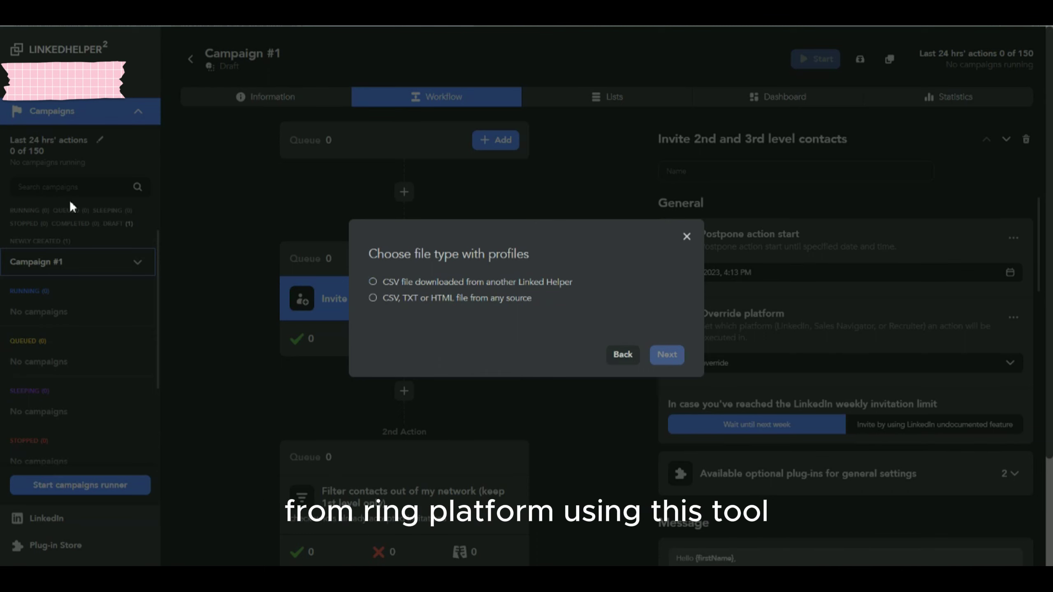
left_click(377, 298)
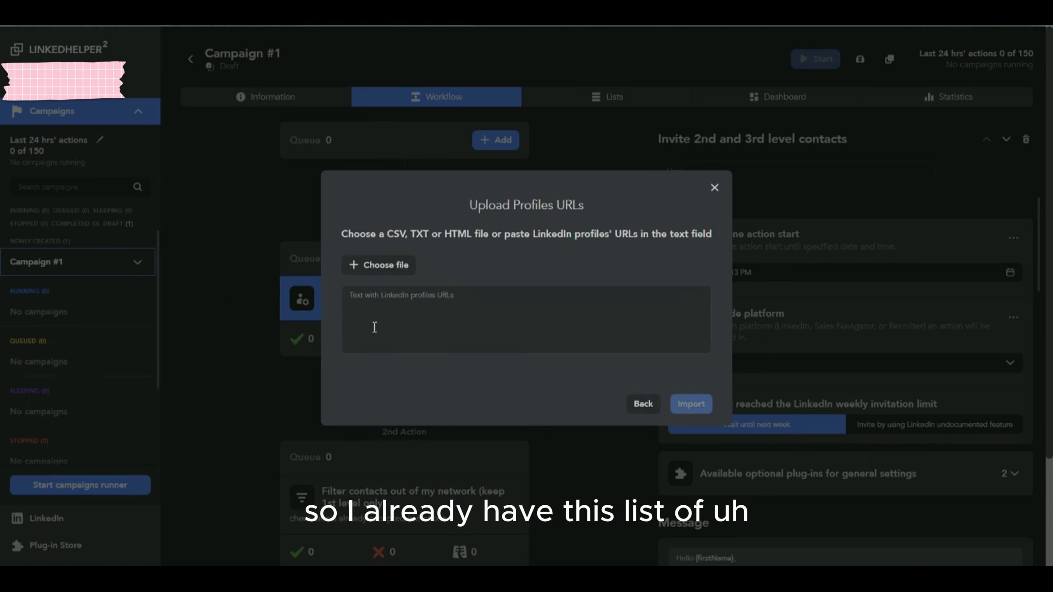
left_click(405, 306)
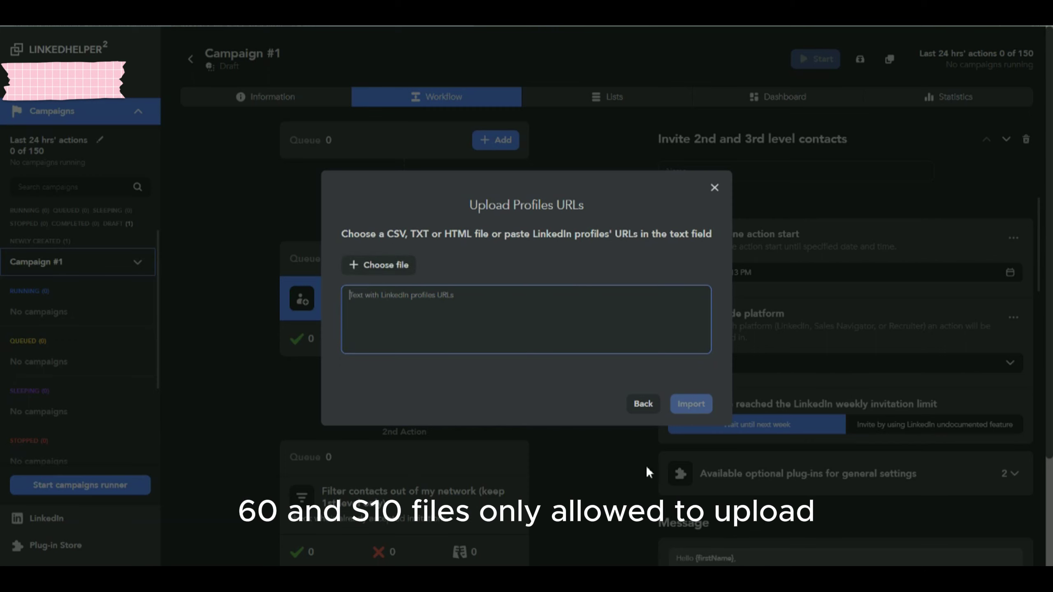
mouse_move(742, 570)
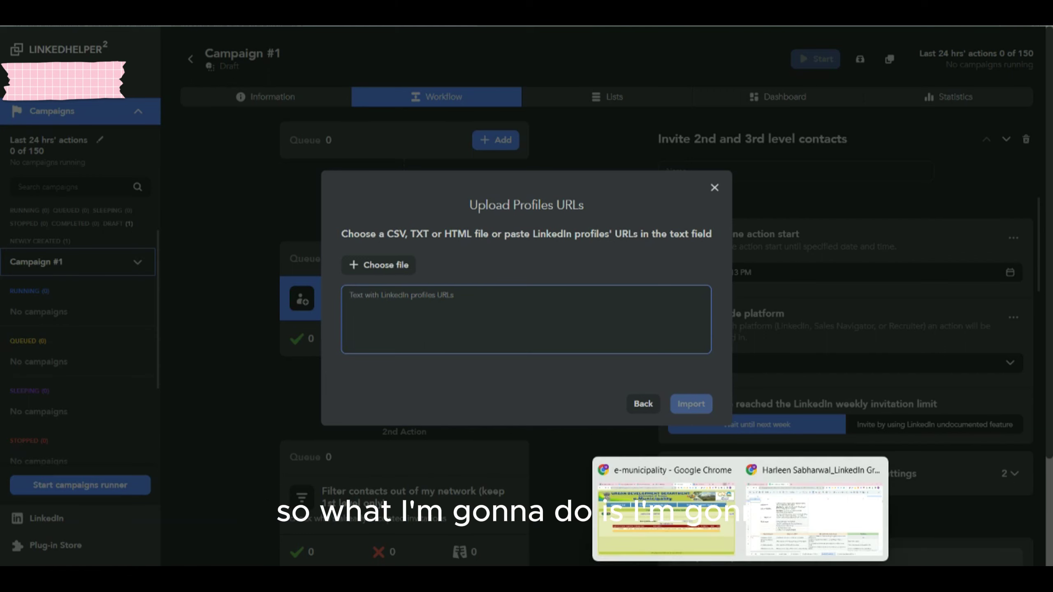
left_click(796, 529)
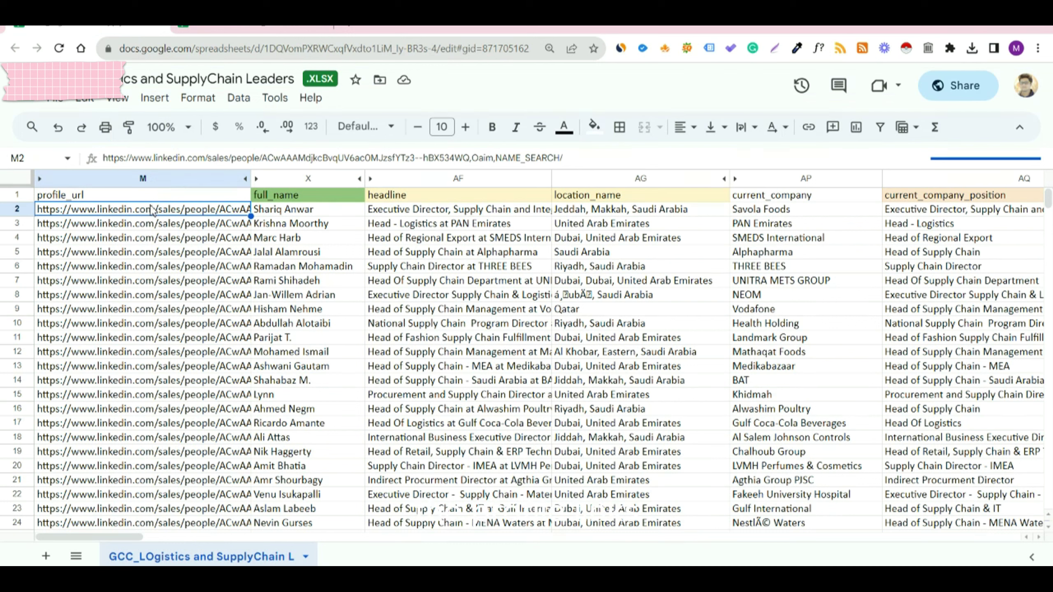
left_click(133, 182)
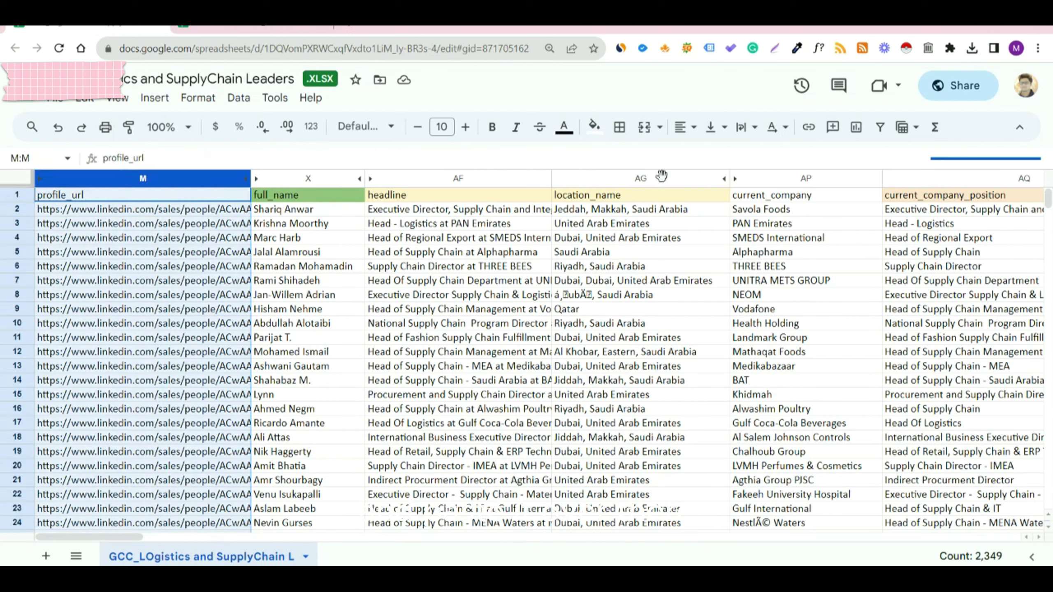
mouse_move(710, 580)
mouse_move(800, 580)
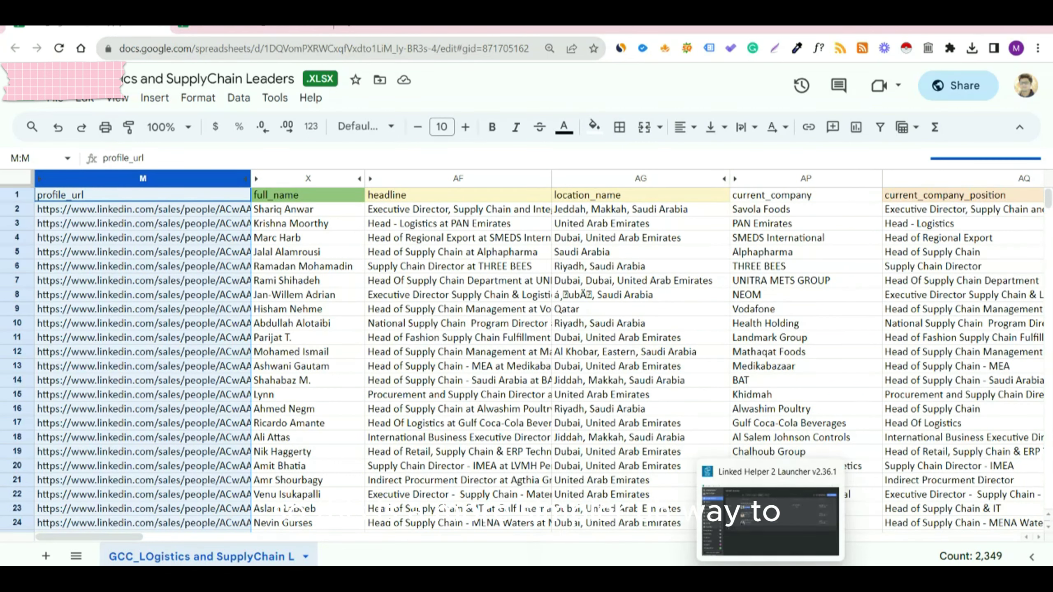
left_click(837, 512)
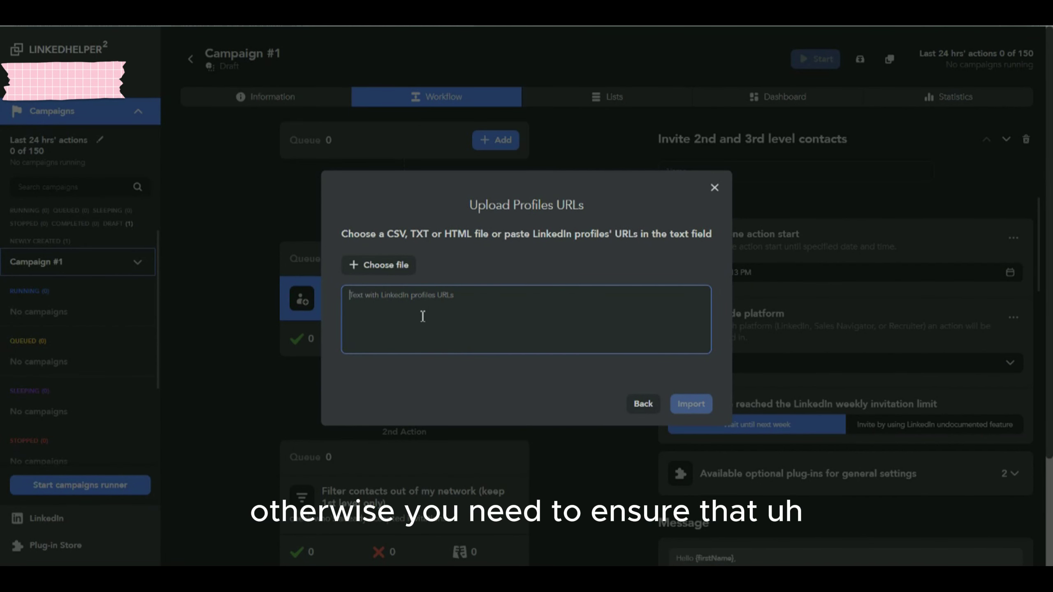
key("ctrl+v")
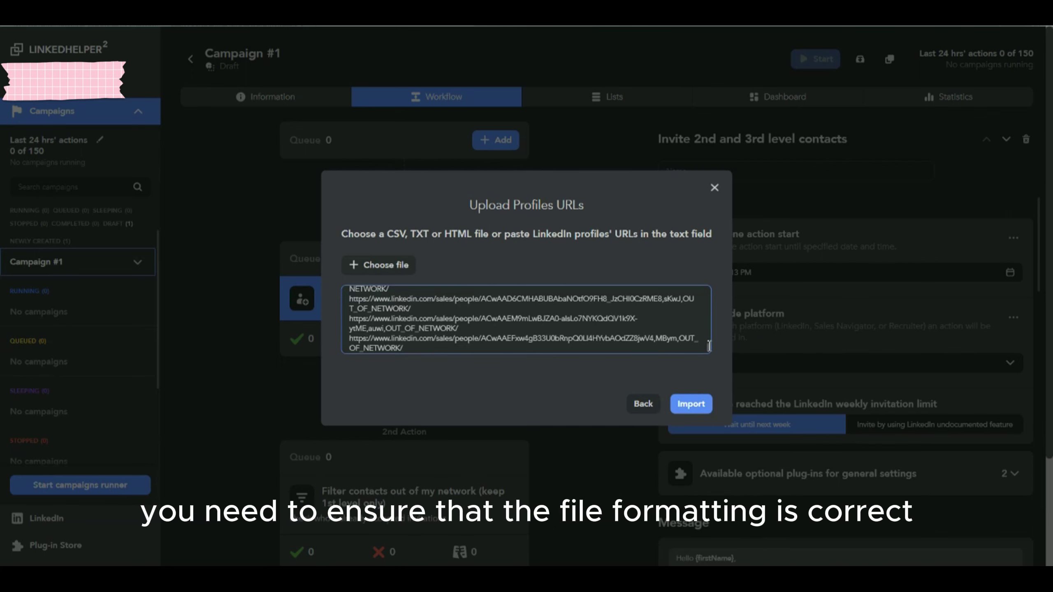
- Delete the profile_url header line from the pasted URLs and import the profiles into the campaign
left_click_drag(708, 347, 709, 289)
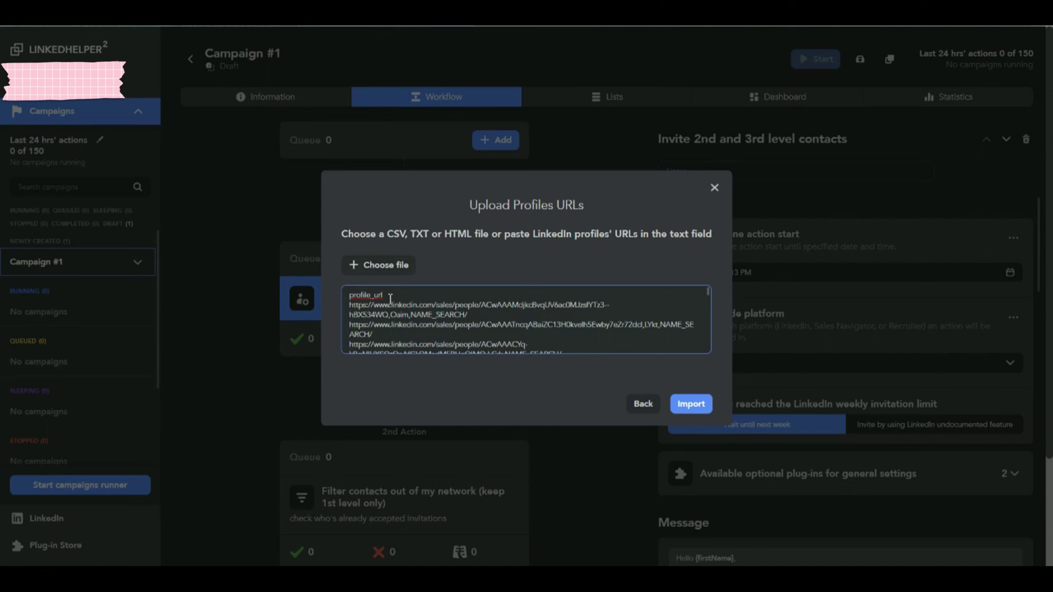
left_click_drag(366, 299, 355, 294)
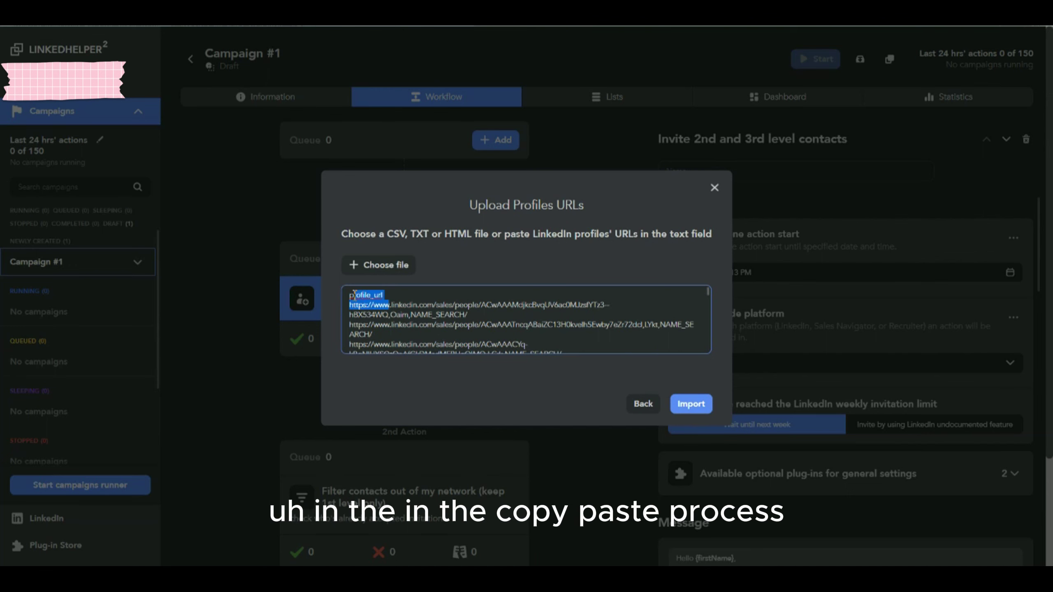
left_click(392, 297)
key("BackSpace")
key("BackSpace")
key("BackSpace")
key("BackSpace")
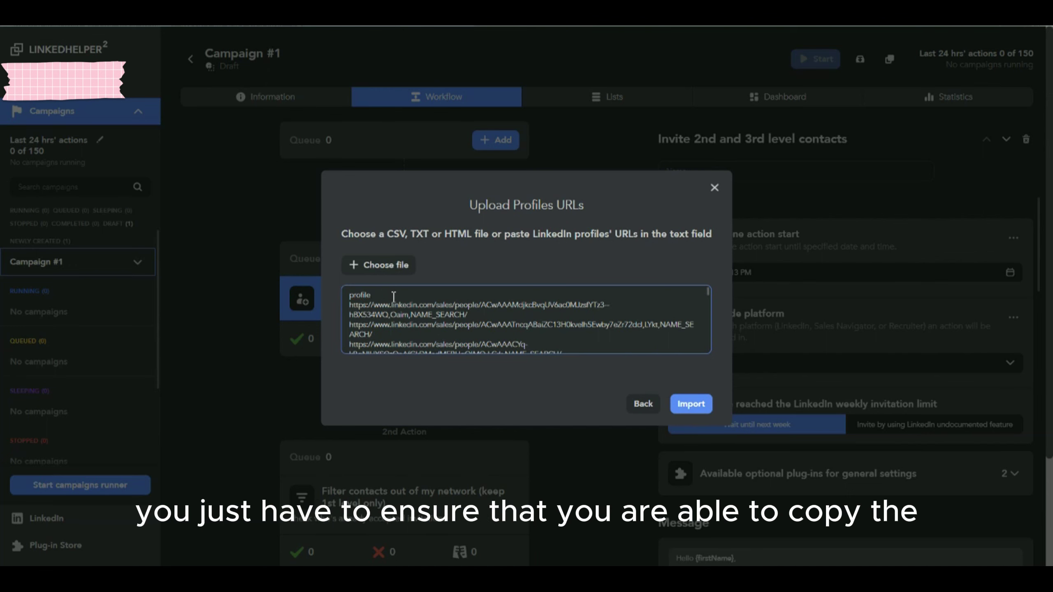
key("Delete")
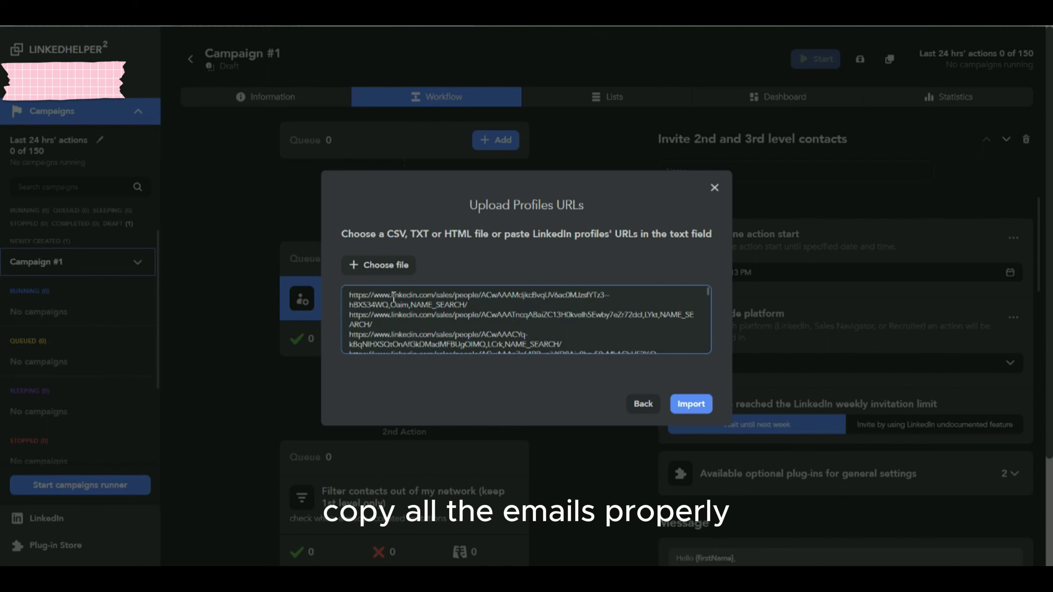
left_click(689, 404)
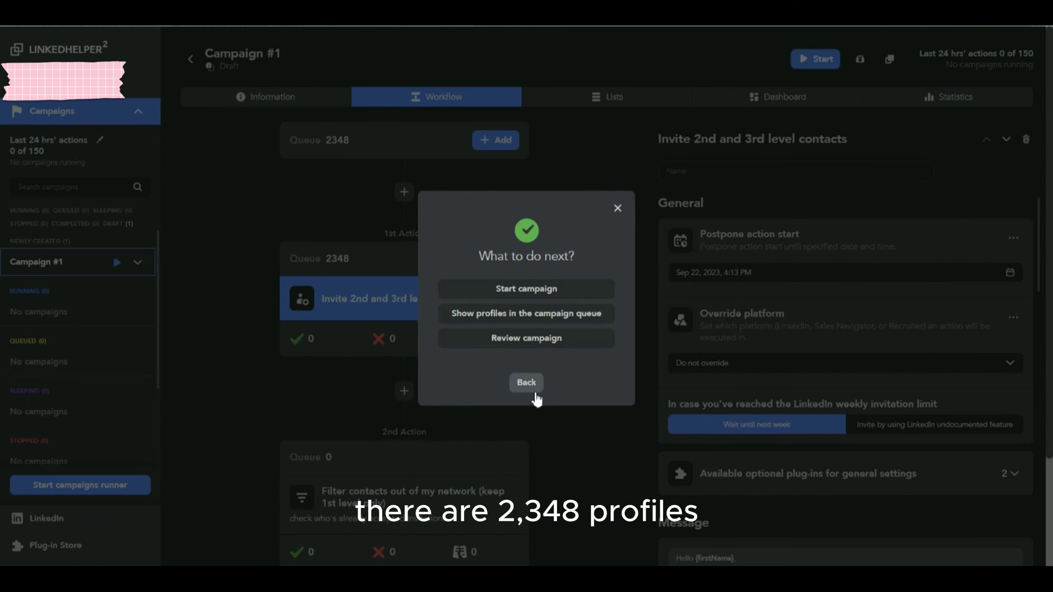
- Start the campaign and stop the campaigns runner once it is executing
left_click(526, 291)
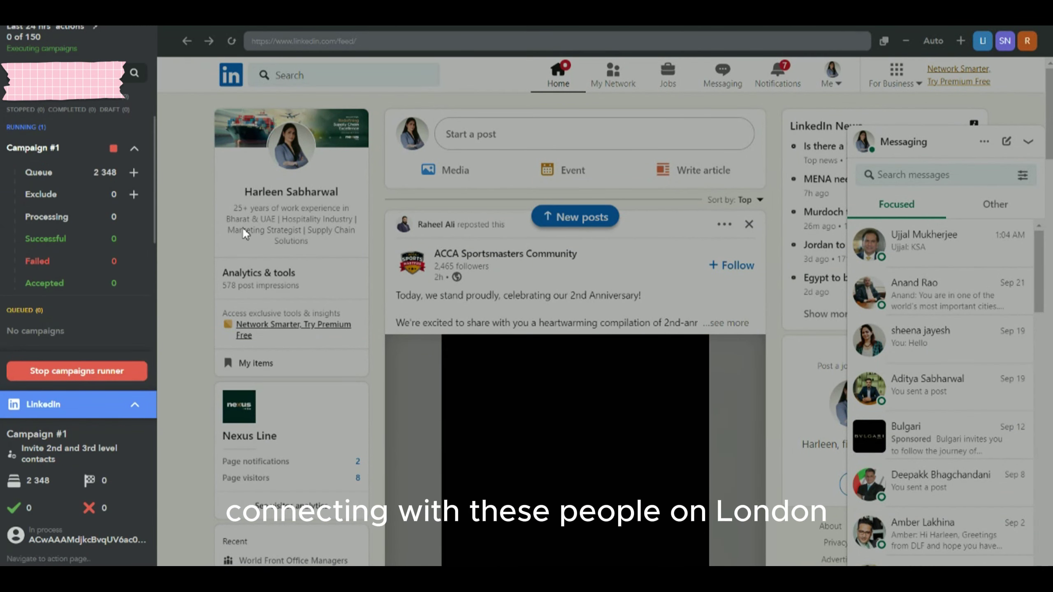
left_click(81, 371)
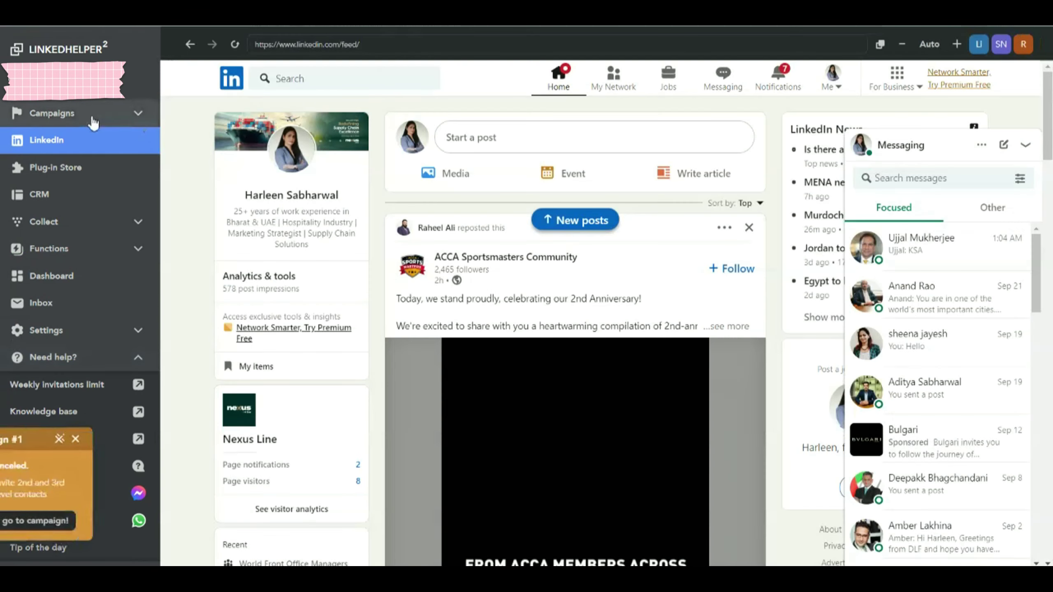
- Open the Campaign #1 workflow, try to edit the invitation message of the Invite 2nd and 3rd level contacts action, and dismiss the notice
left_click(94, 120)
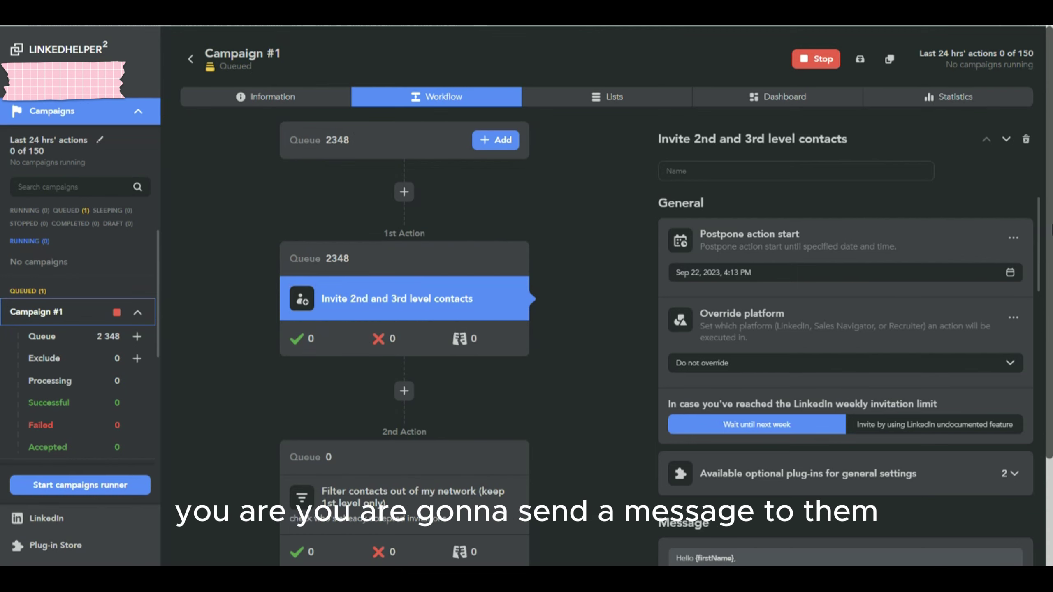
scroll(1036, 265, "down", 8)
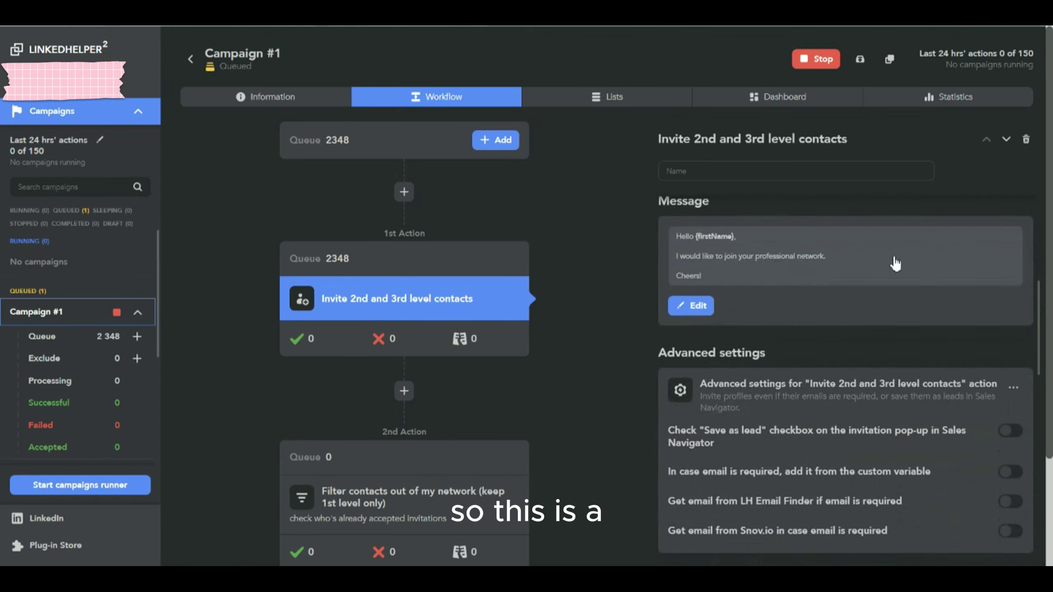
left_click(760, 261)
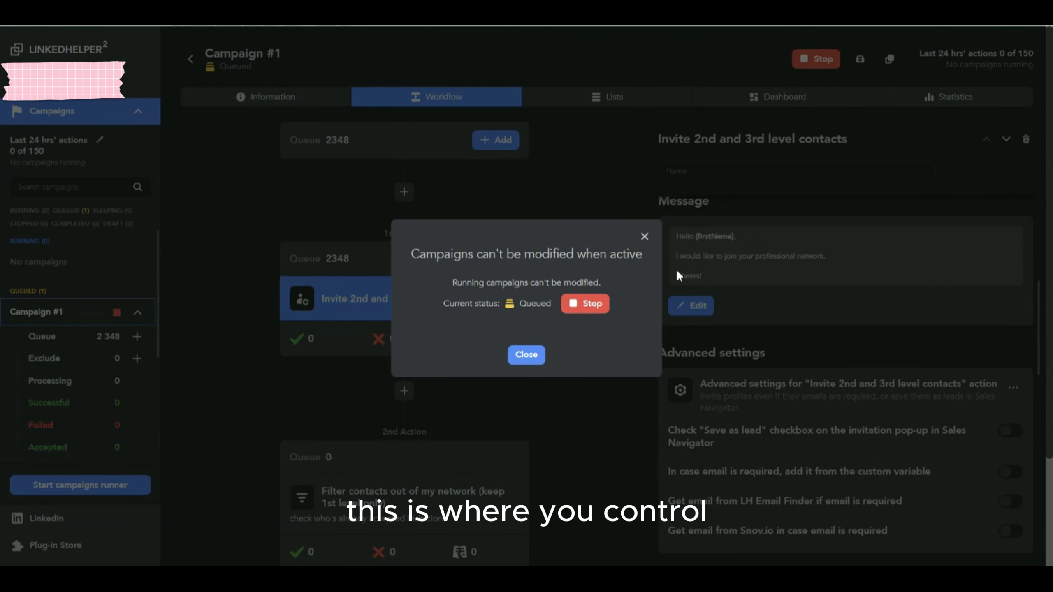
left_click(644, 236)
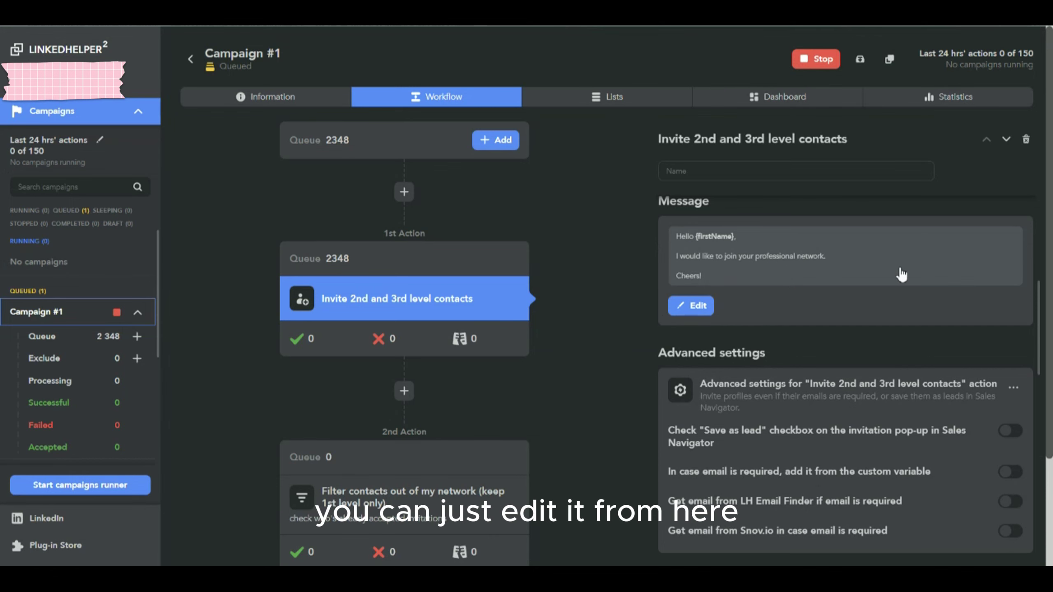
- Review the invite action's advanced, tag and delay settings, trying to add a tag for successfully processed profiles
left_click_drag(1041, 351, 1042, 394)
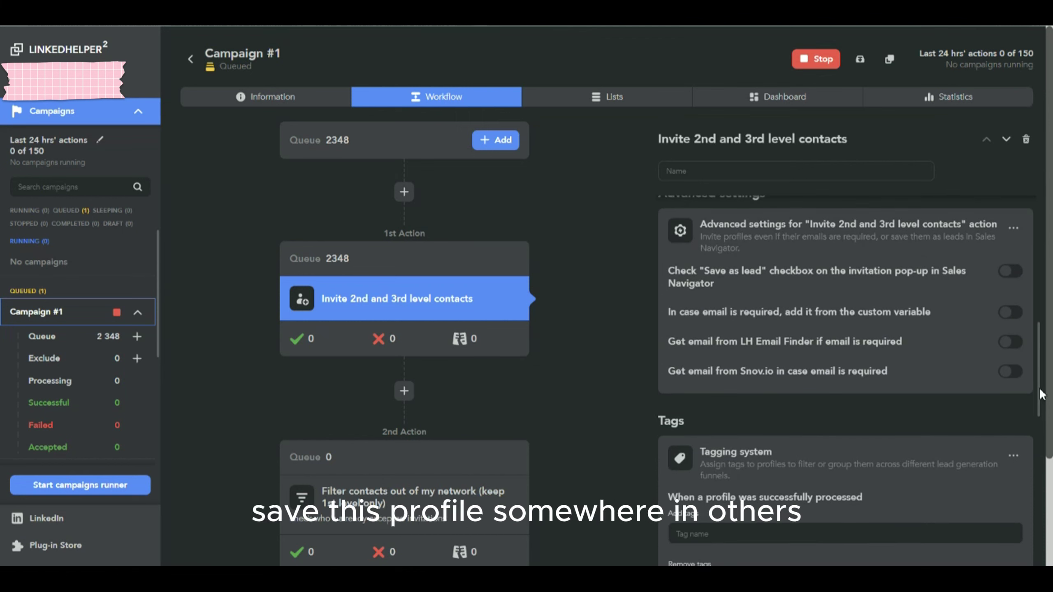
mouse_move(868, 376)
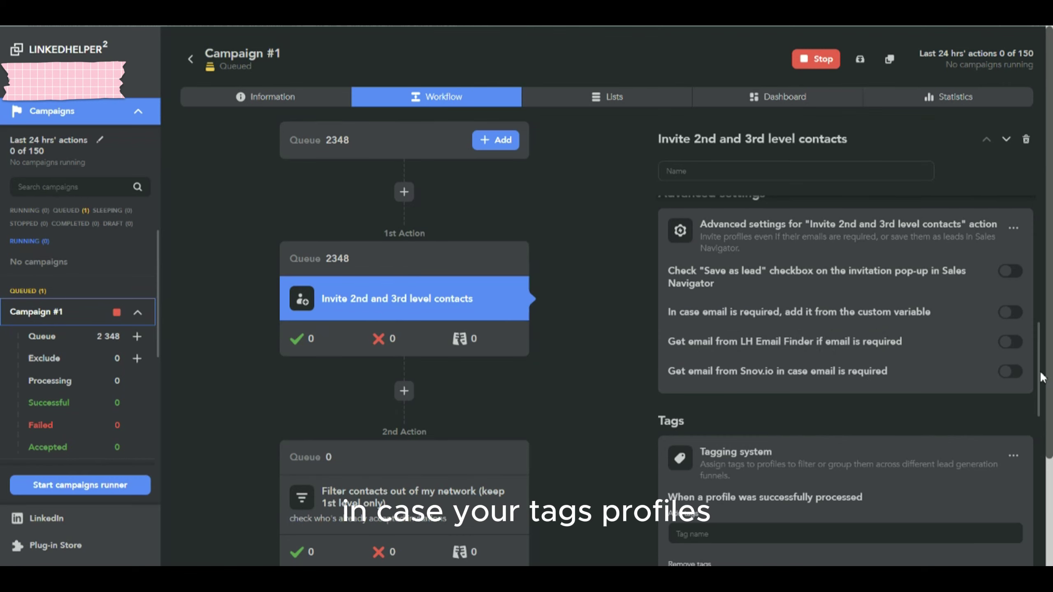
scroll(1026, 416, "down", 4)
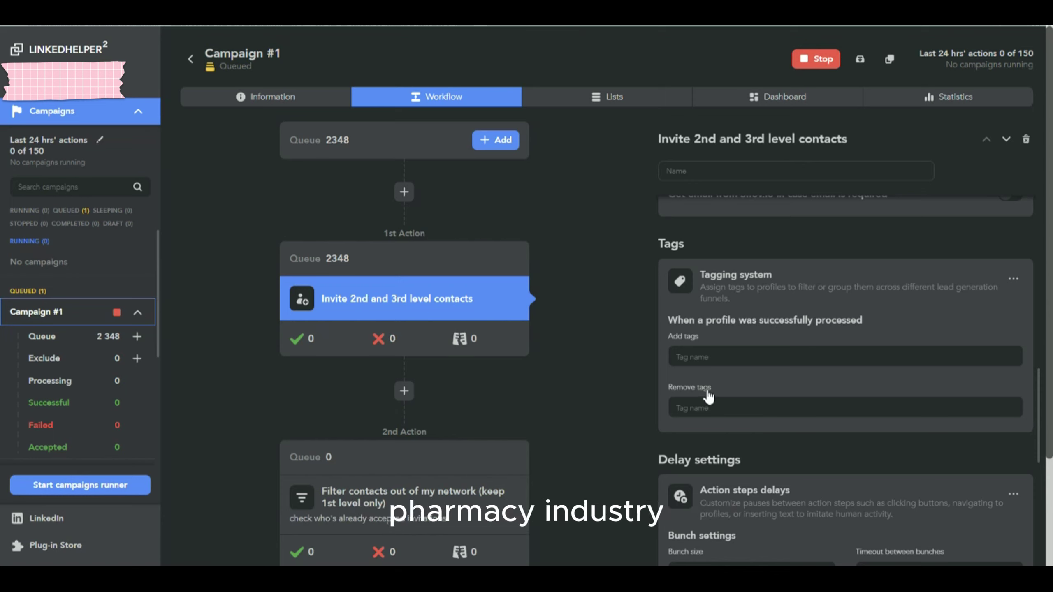
left_click(704, 357)
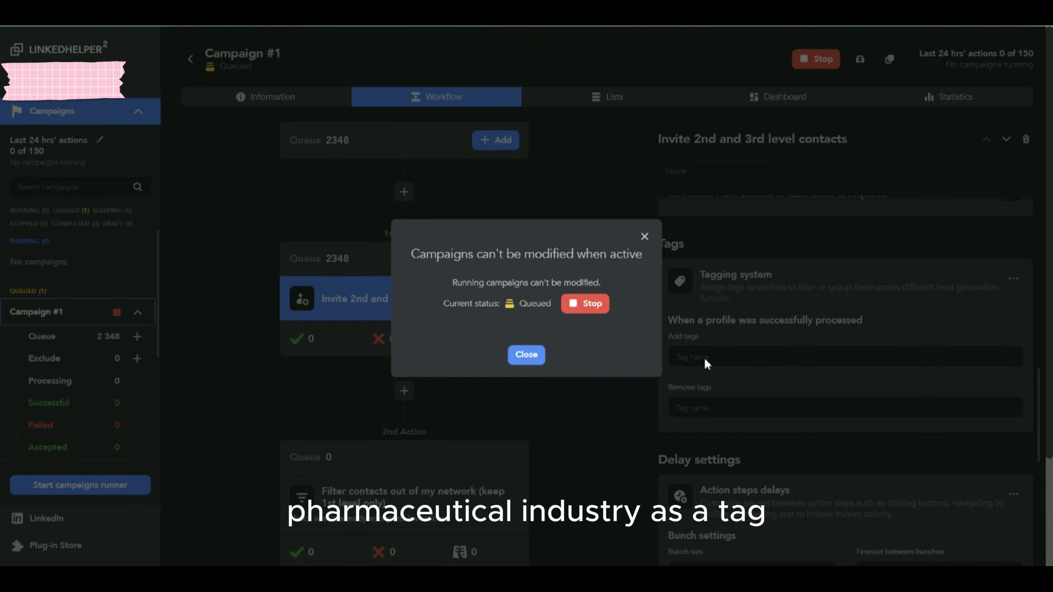
left_click(643, 239)
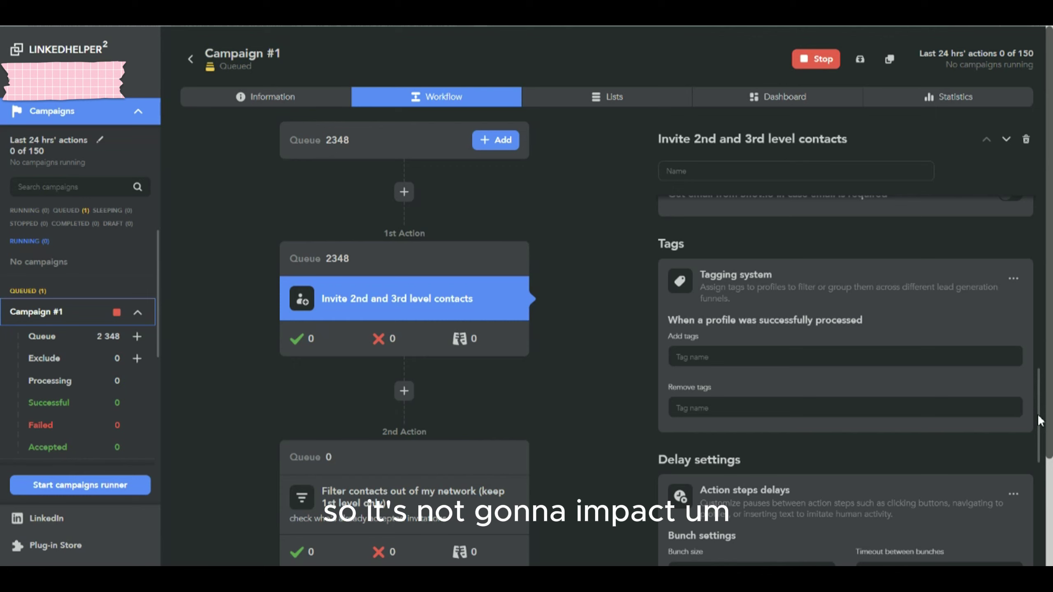
left_click_drag(1040, 421, 1047, 539)
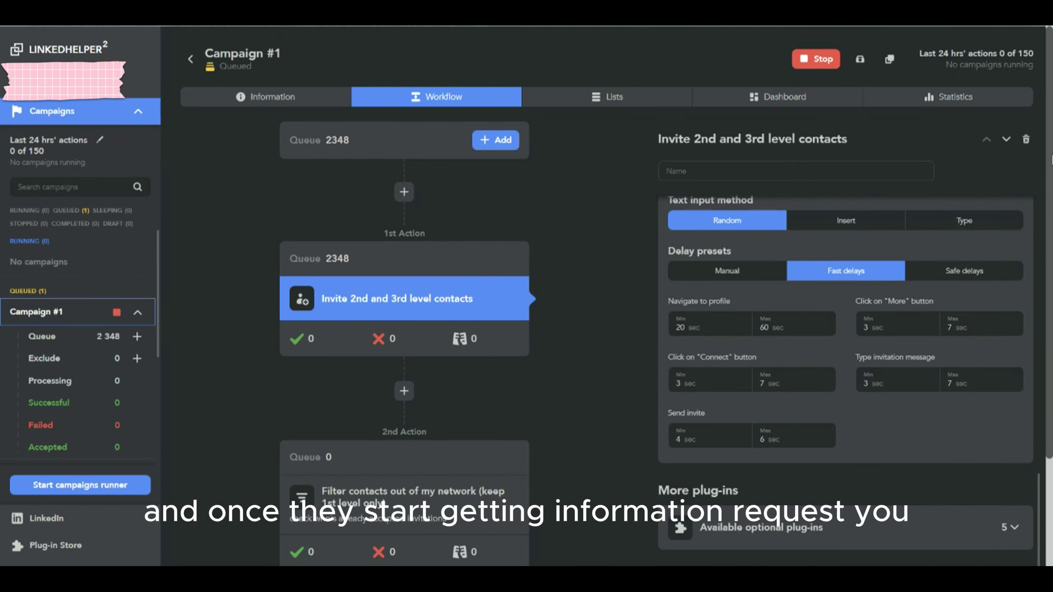
- Browse the actions available to add after the Filter contacts out of my network action, and close the list without adding one
scroll(595, 337, "down", 3)
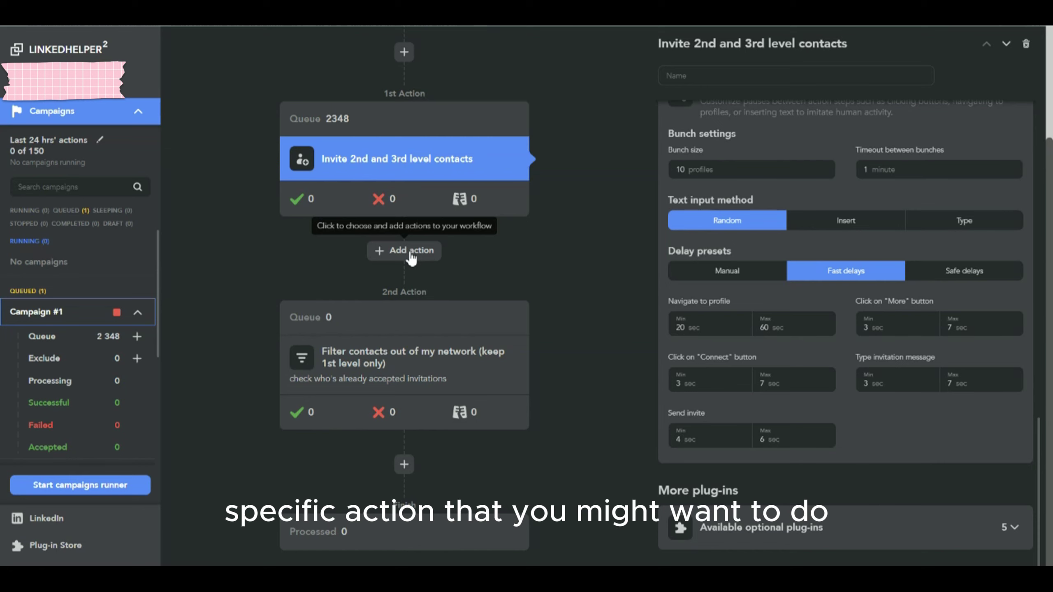
left_click(406, 466)
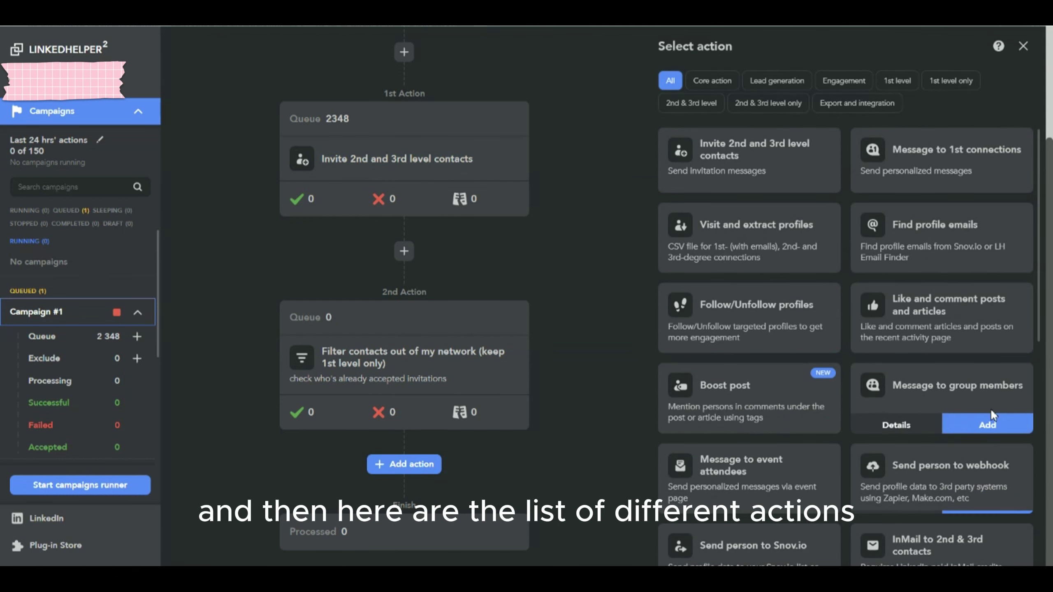
mouse_move(977, 353)
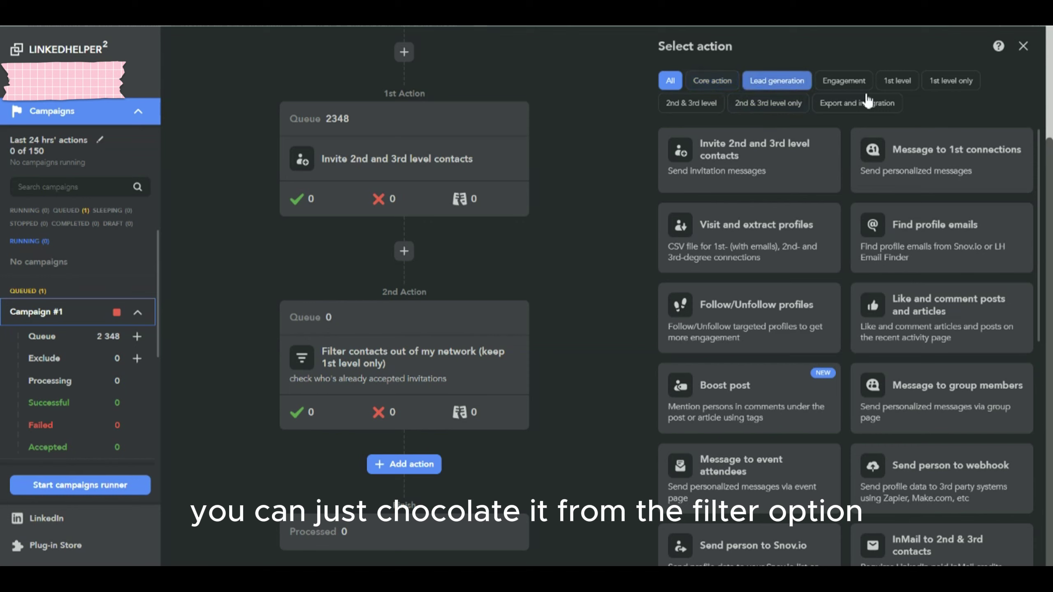
mouse_move(812, 130)
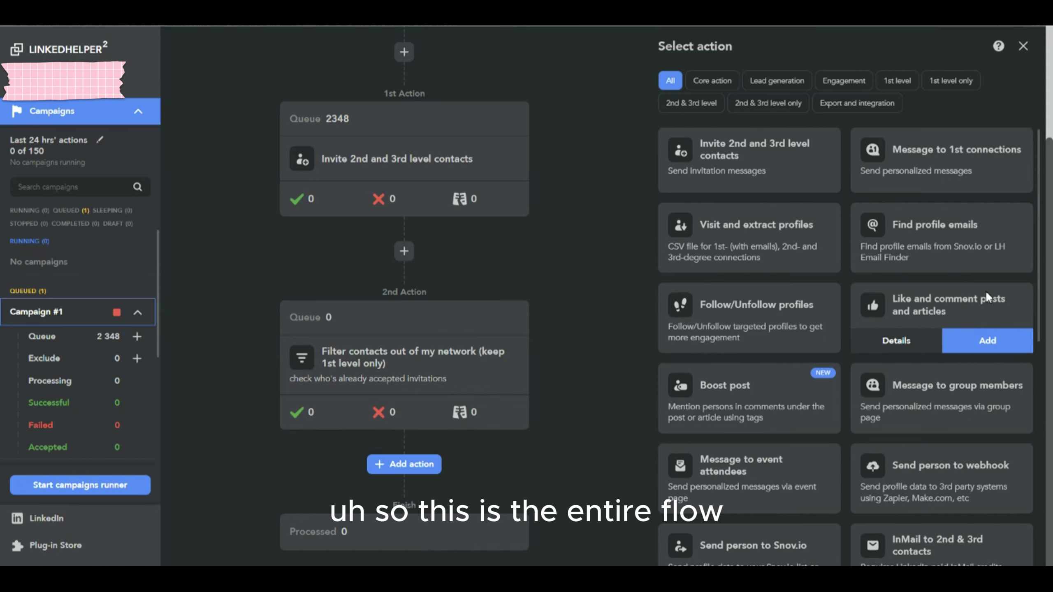
scroll(1040, 330, "down", 5)
scroll(1039, 330, "up", 5)
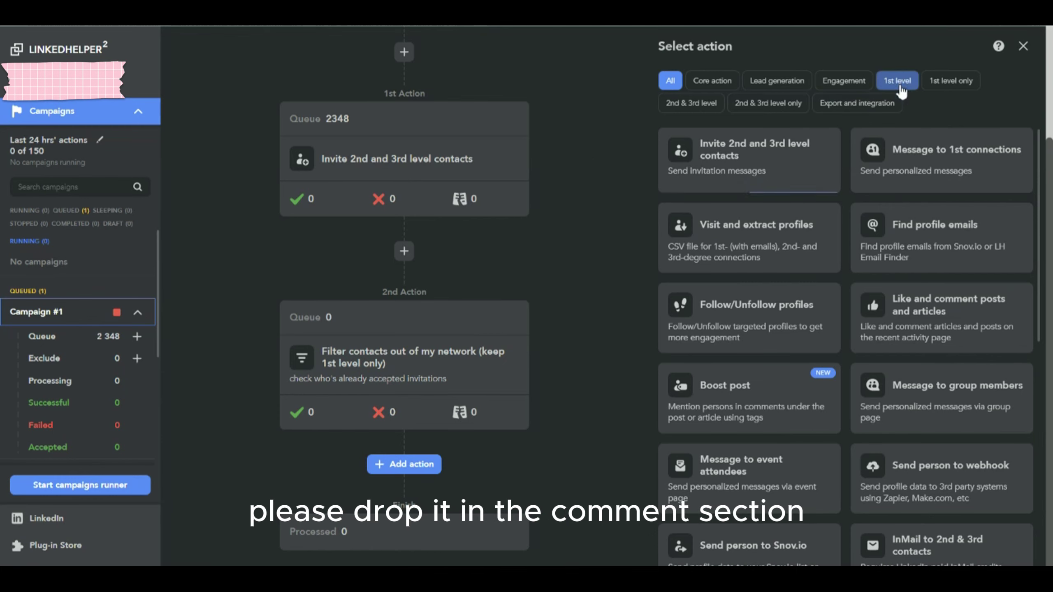
left_click(1028, 54)
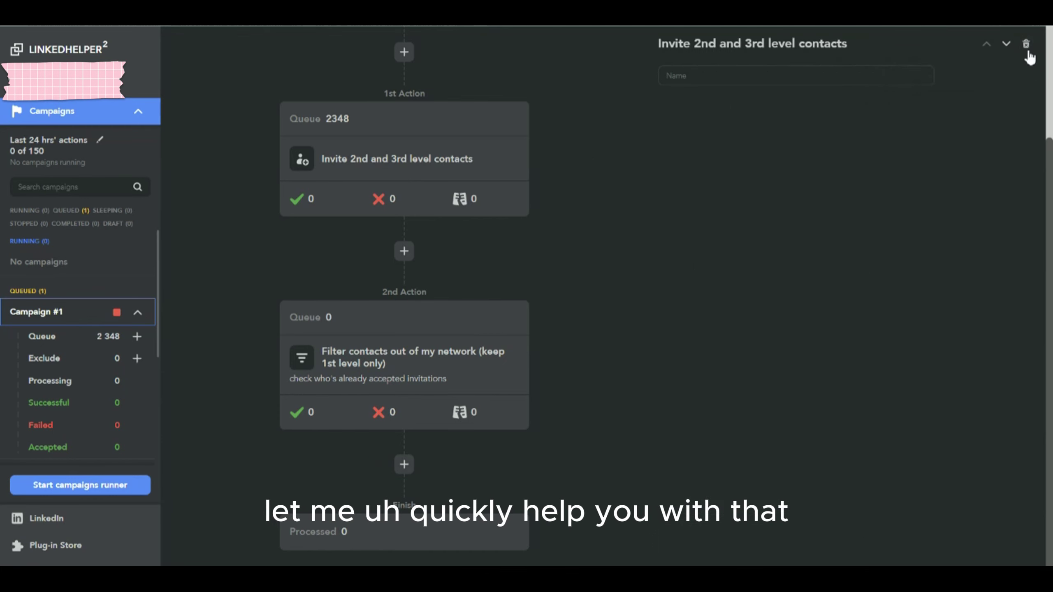
- View the campaign's activity dashboard and its general information page
scroll(578, 107, "up", 4)
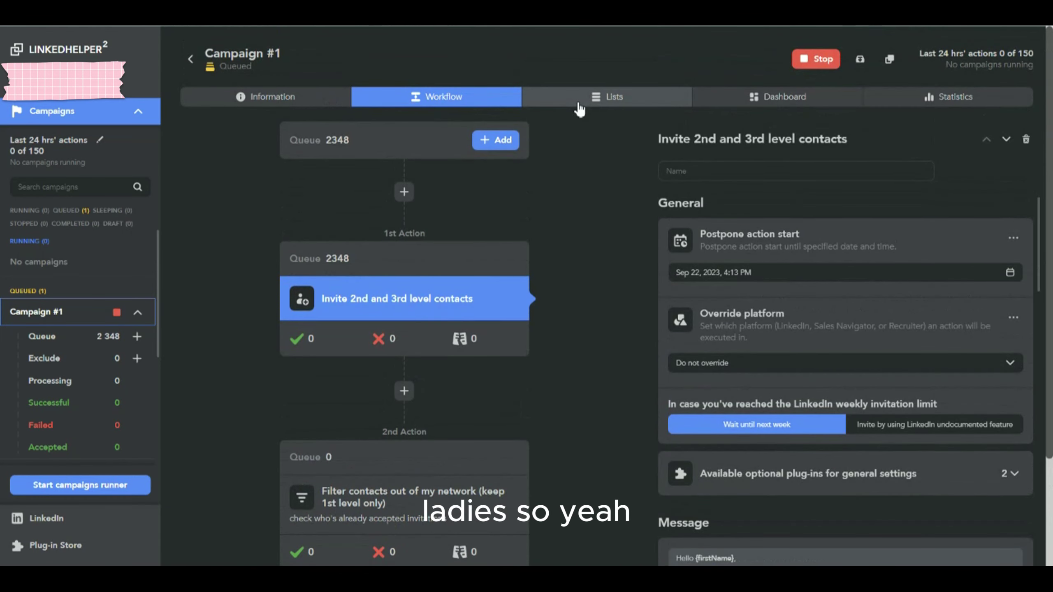
left_click(781, 106)
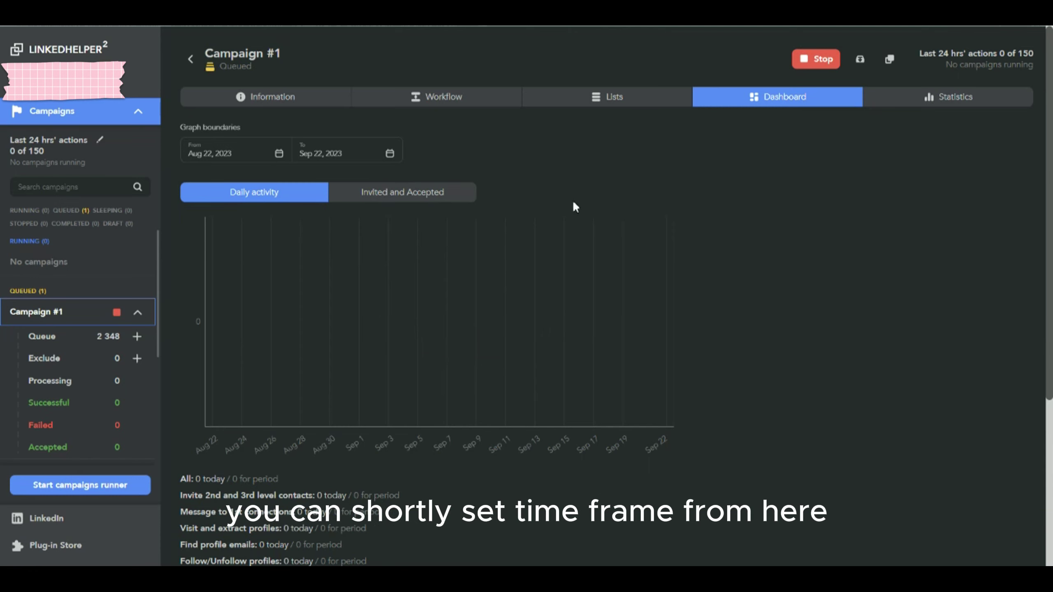
left_click(302, 104)
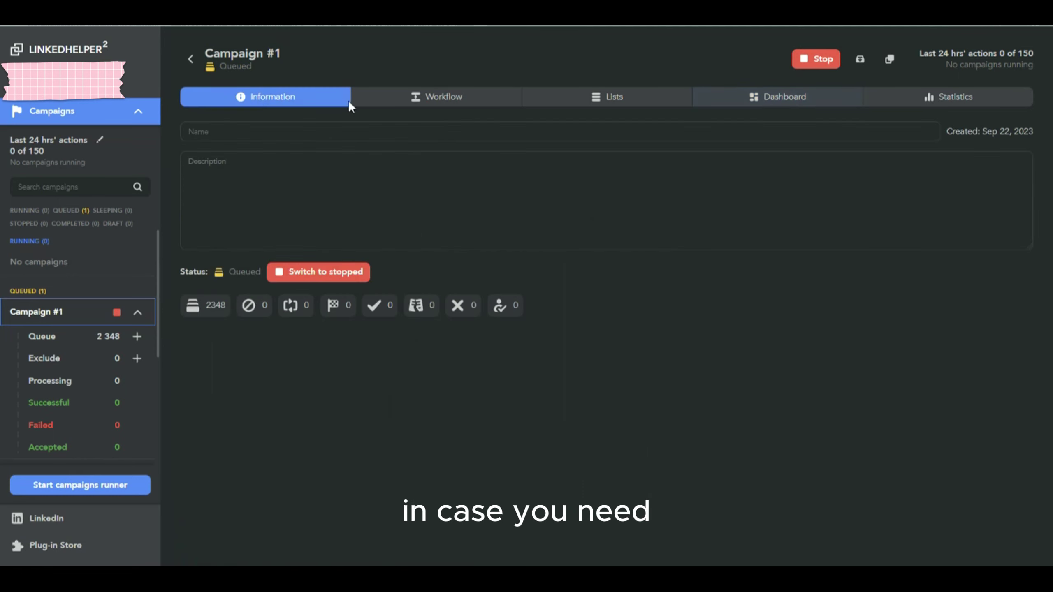